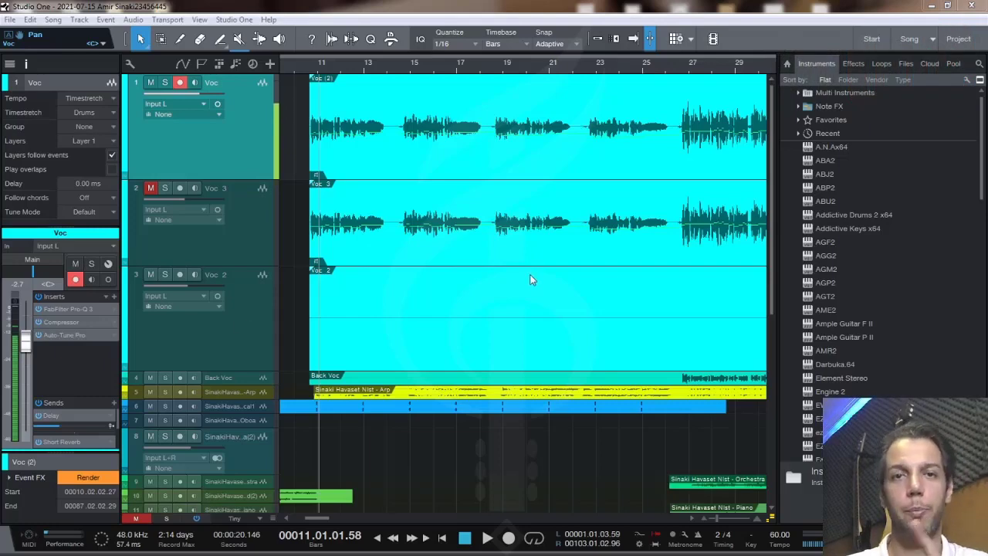
- Play the song from around bar 22 and place the playback cursor at bar 26, just before the louder vocal section
{"action": "left_click", "coordinate": [580, 68]}
{"action": "key", "text": "space"}
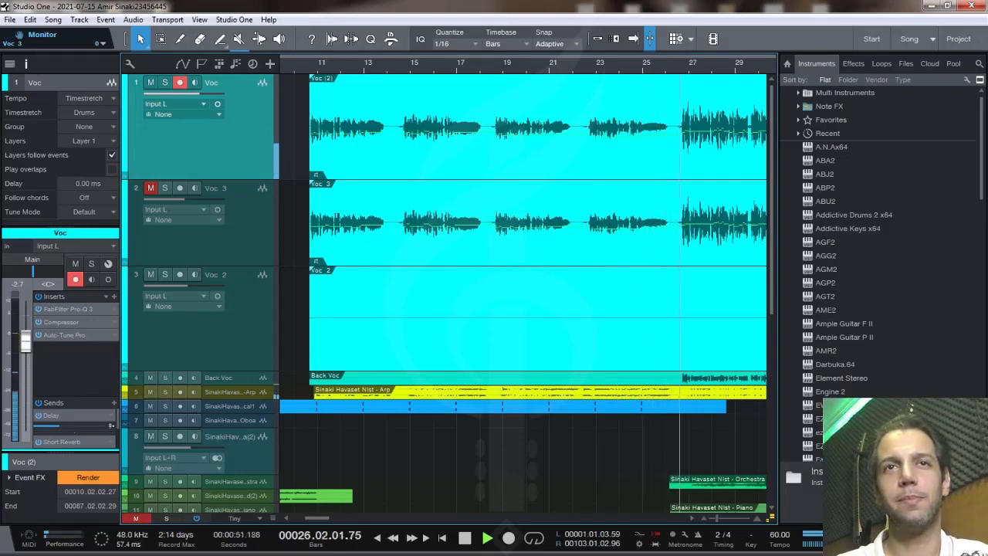
{"action": "key", "text": "space"}
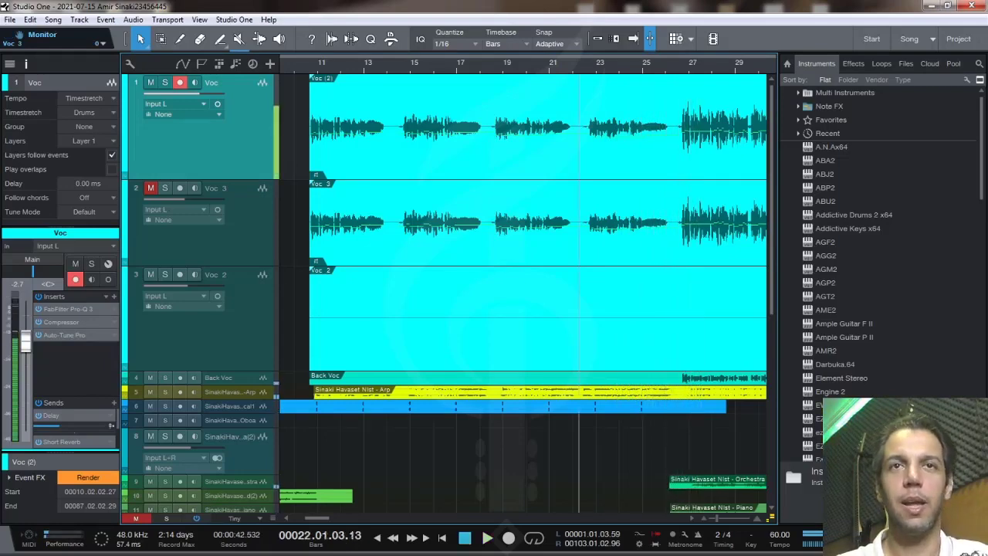
{"action": "left_click", "coordinate": [680, 72]}
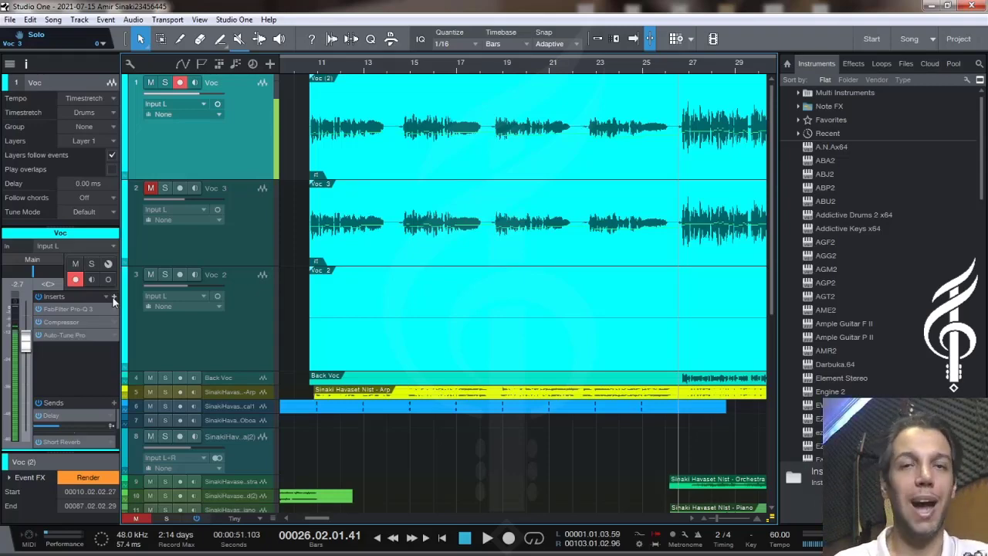
- Add a bus for the Voc channel, solo that bus and play the vocal through it
{"action": "right_click", "coordinate": [240, 149]}
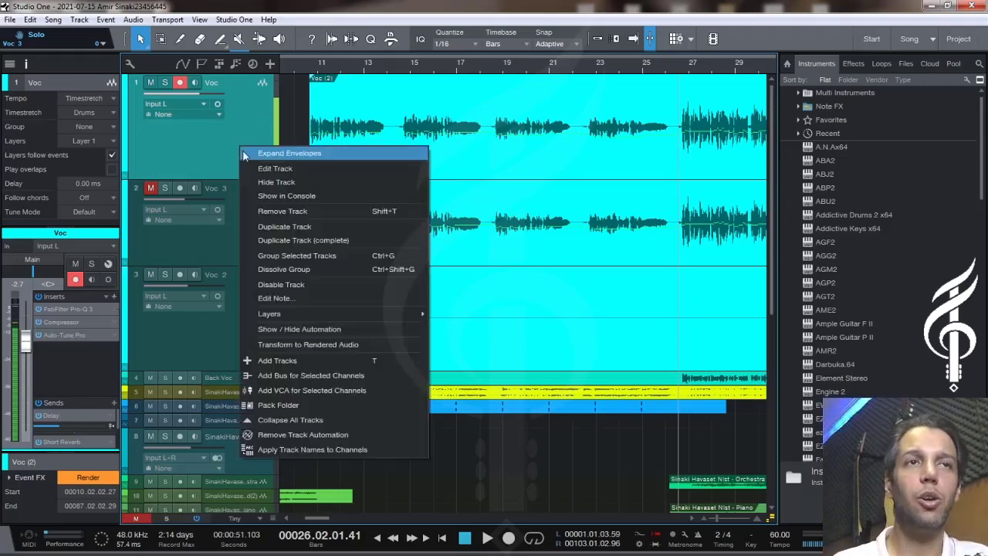
{"action": "left_click", "coordinate": [287, 377]}
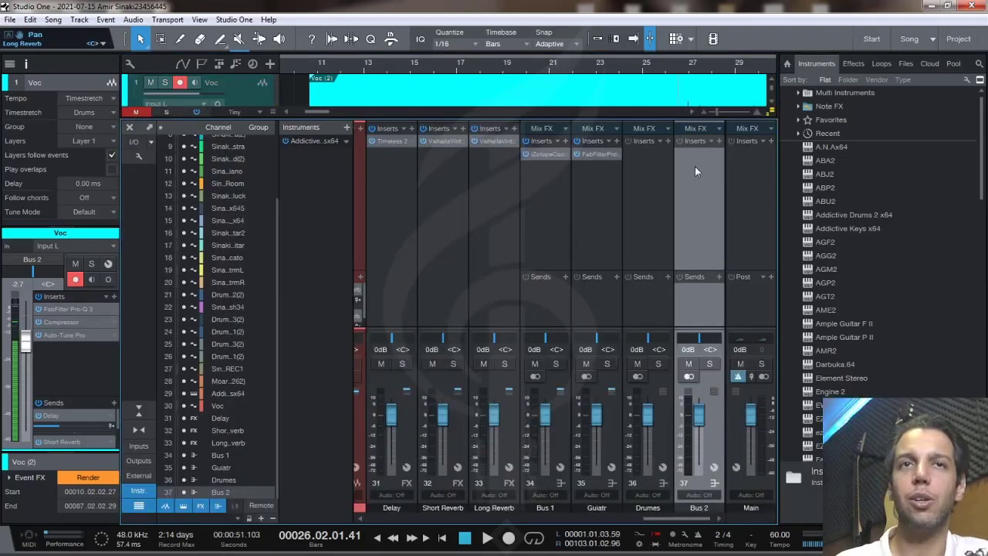
{"action": "left_click", "coordinate": [710, 363]}
{"action": "key", "text": "space"}
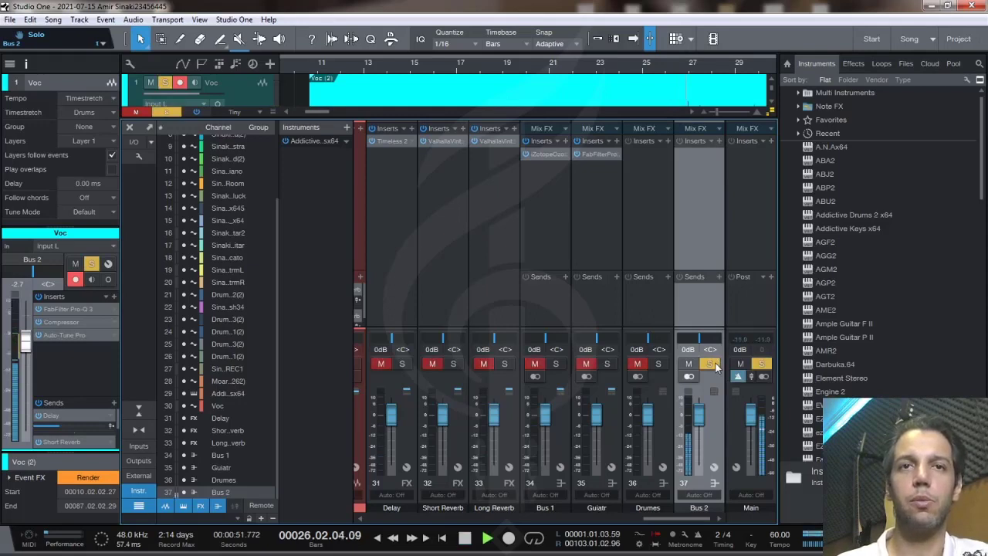
{"action": "key", "text": "space"}
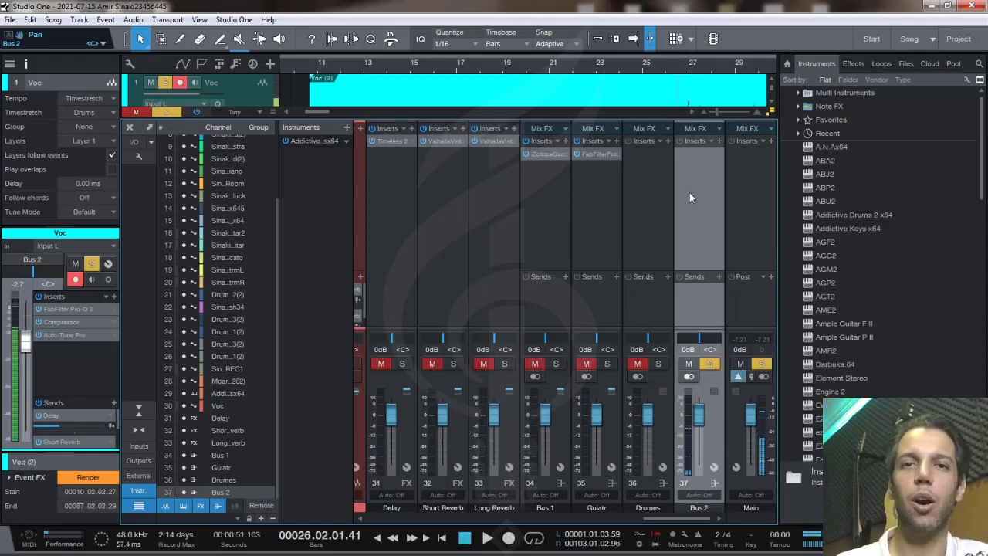
- Insert the DeEsser Stereo plug-in on Bus 2 and load its Male Ess factory preset
{"action": "left_click", "coordinate": [720, 142]}
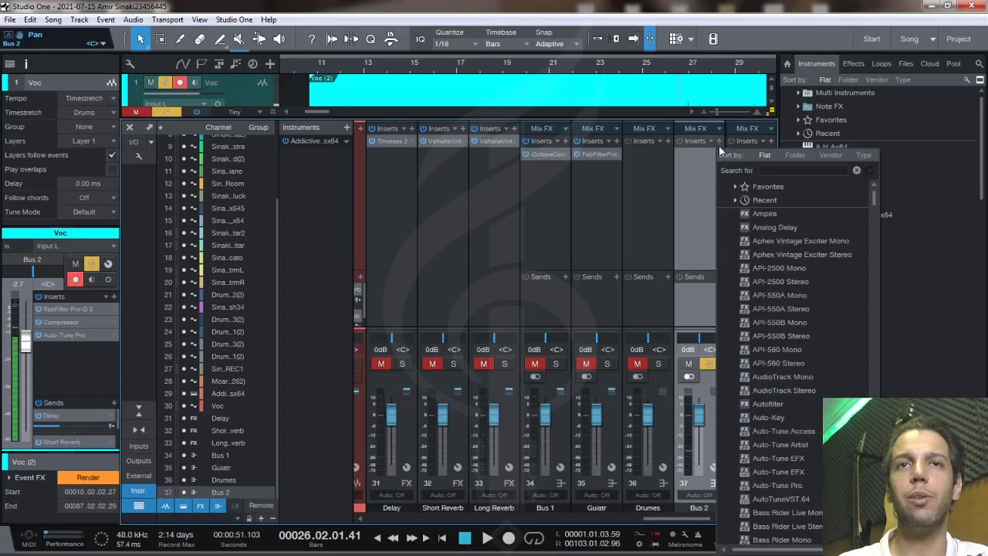
{"action": "left_click", "coordinate": [764, 200]}
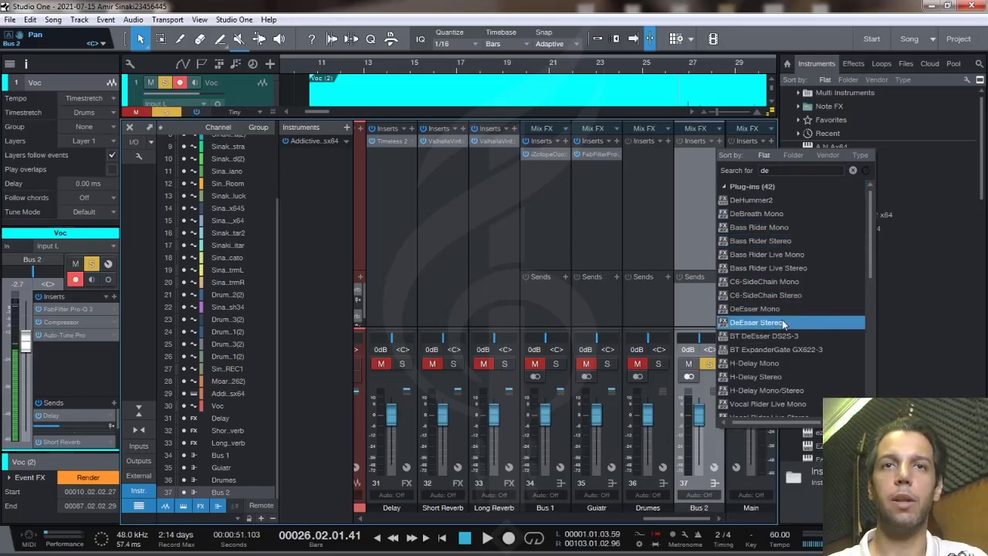
{"action": "left_click_drag", "start_coordinate": [783, 323], "coordinate": [694, 158]}
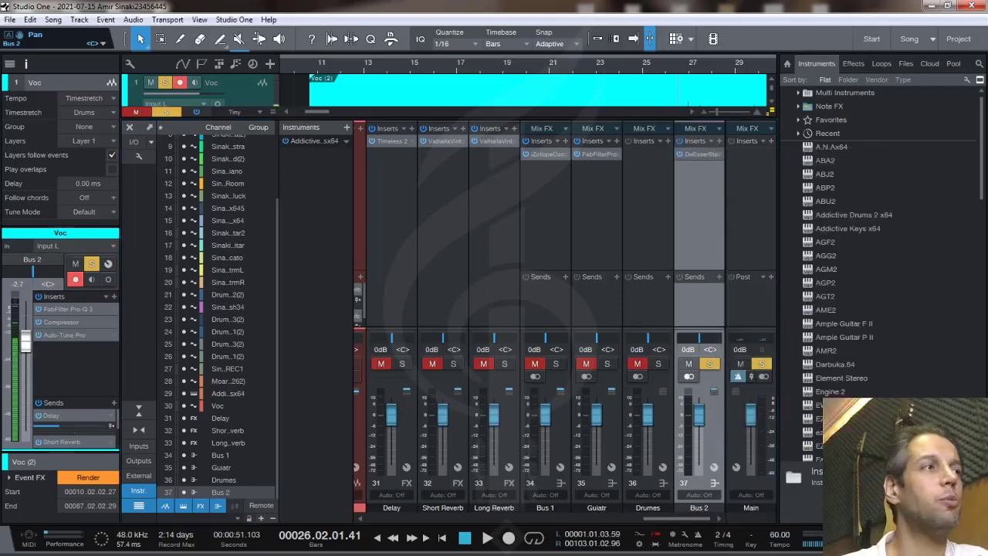
{"action": "left_click_drag", "start_coordinate": [193, 213], "coordinate": [704, 214]}
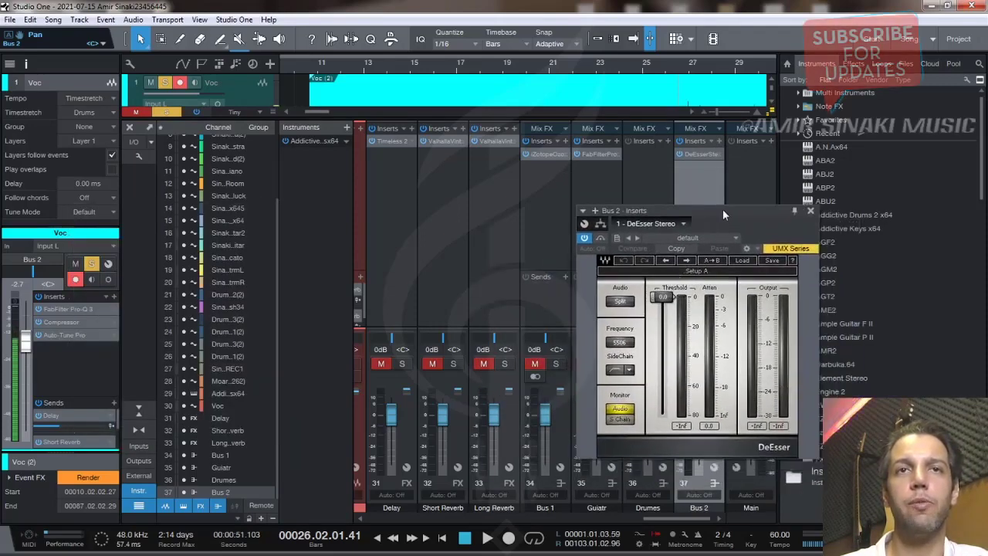
{"action": "left_click", "coordinate": [742, 263]}
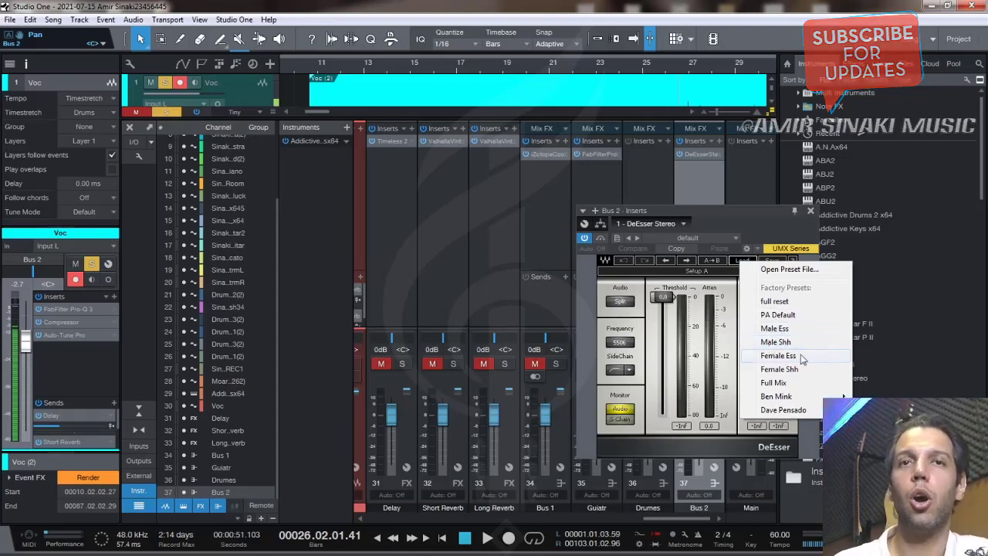
{"action": "left_click", "coordinate": [769, 331]}
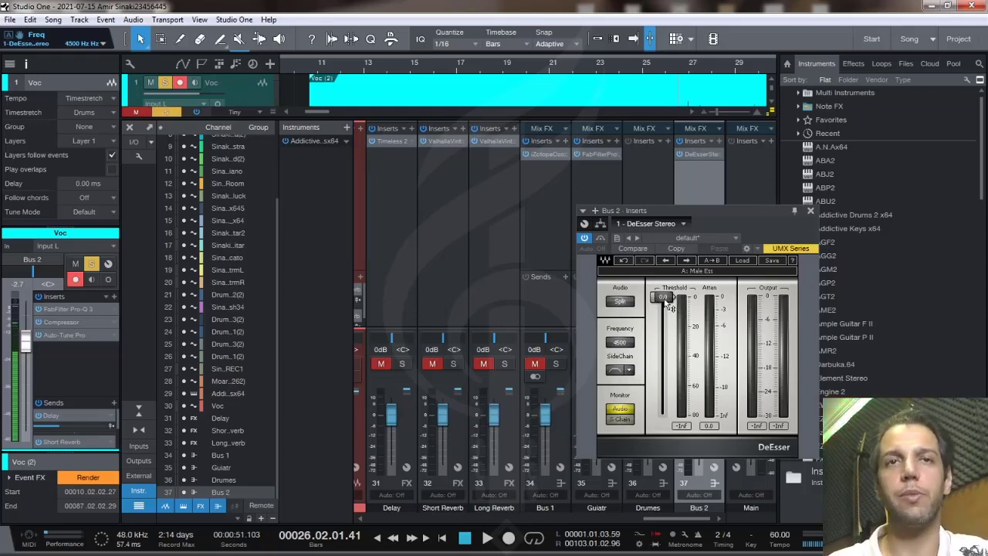
- Set the DeEsser's threshold to -36.5 dB and play the soloed vocal before and after the change
{"action": "key", "text": "space"}
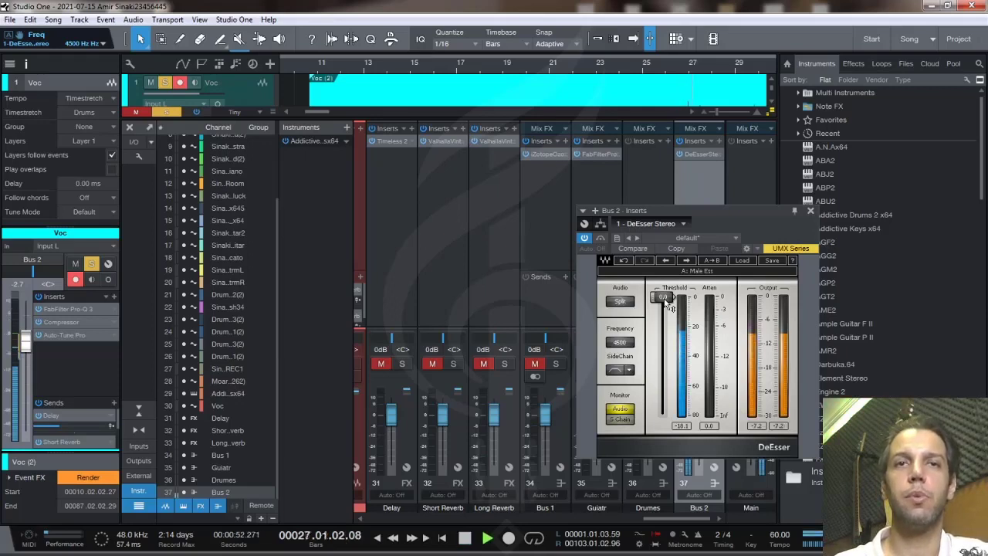
{"action": "key", "text": "space"}
{"action": "left_click_drag", "start_coordinate": [667, 304], "coordinate": [662, 349]}
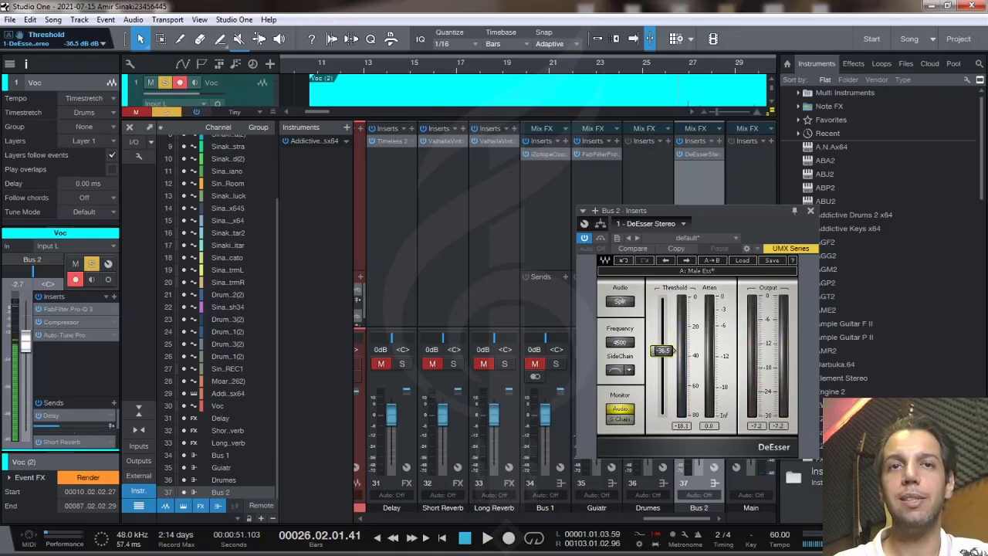
{"action": "key", "text": "space"}
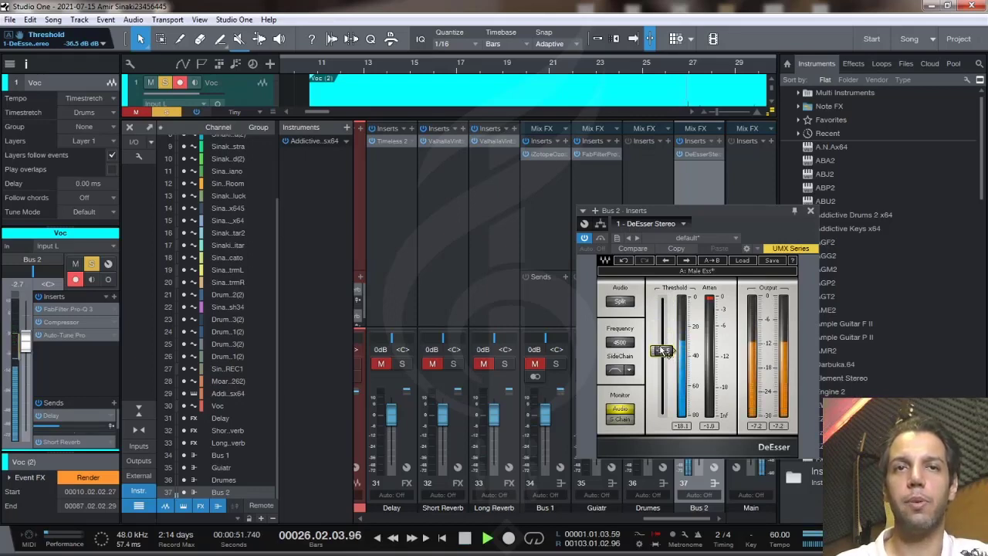
{"action": "key", "text": "space"}
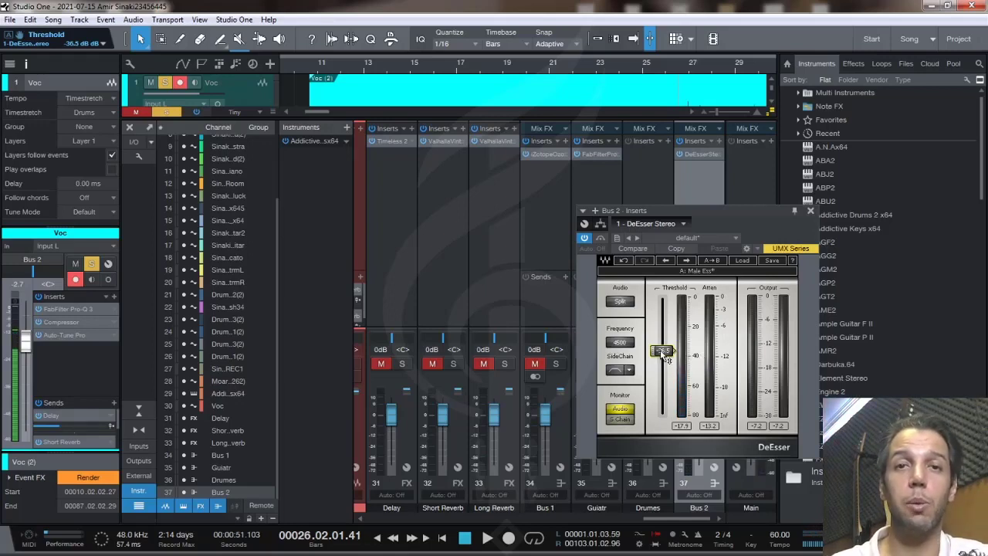
- Set the DeEsser's threshold to -30.4 dB, reset the attenuation peak reading and play the soloed vocal
{"action": "left_click_drag", "start_coordinate": [666, 358], "coordinate": [664, 346]}
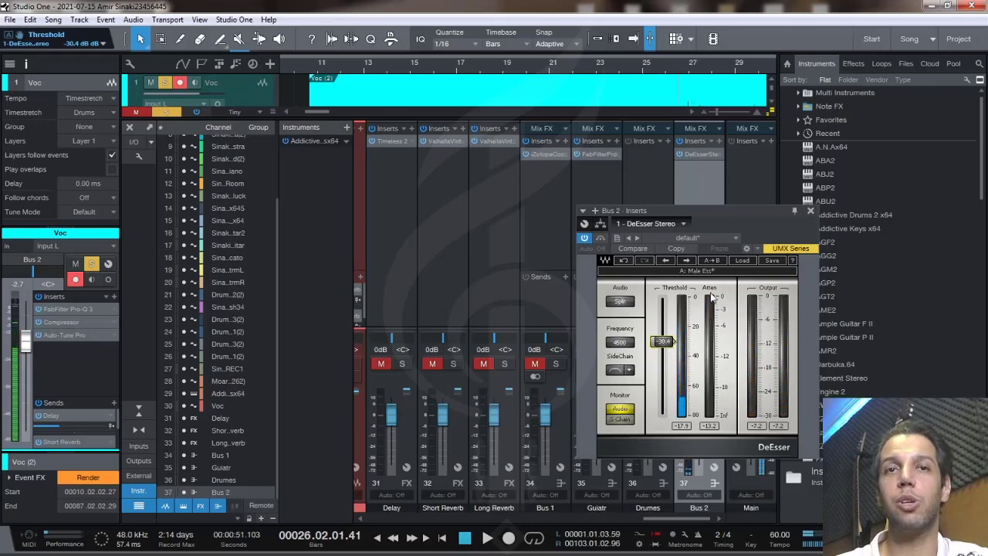
{"action": "left_click", "coordinate": [710, 427]}
{"action": "key", "text": "space"}
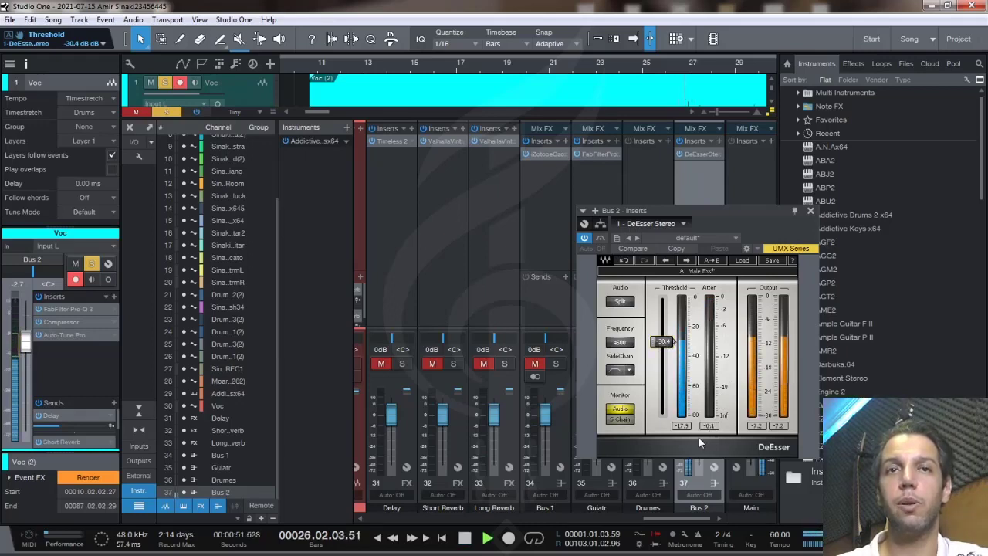
{"action": "key", "text": "space"}
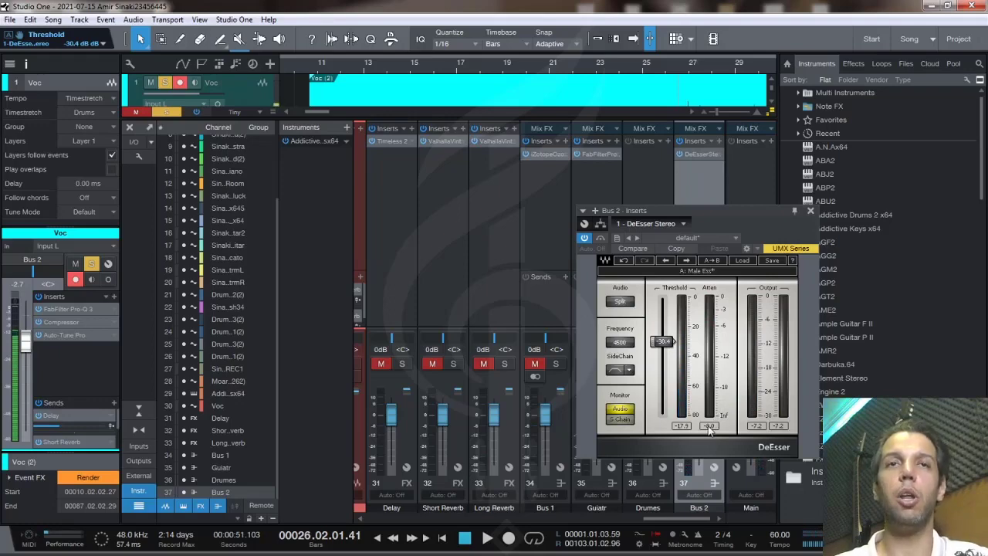
- Play the soloed vocal with the DeEsser active, and bypass the plug-in to compare the unprocessed sound
{"action": "key", "text": "space"}
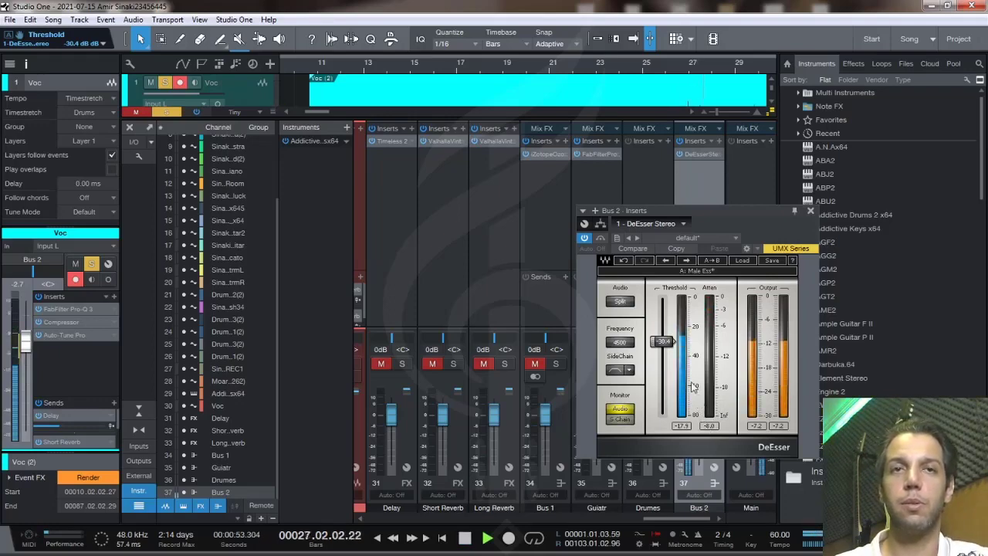
{"action": "key", "text": "space"}
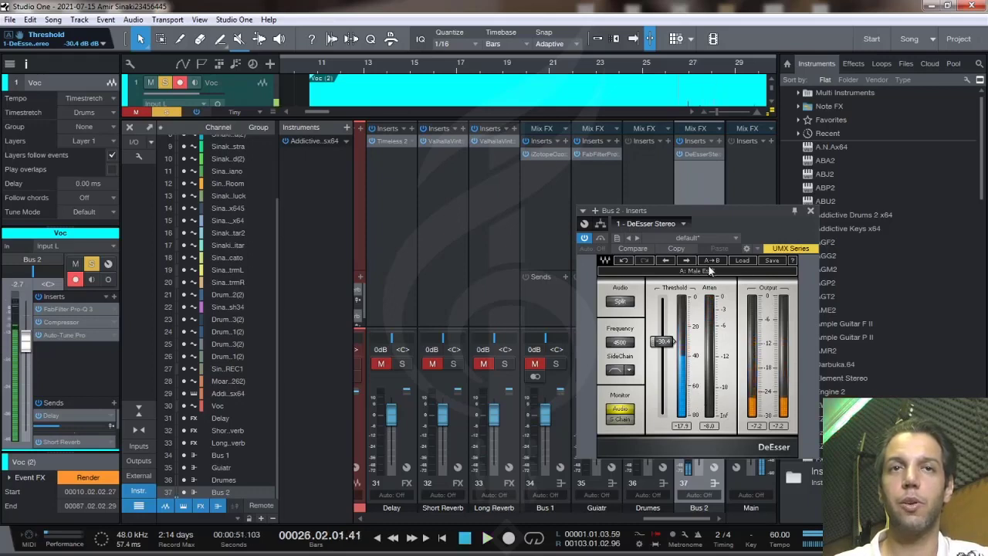
{"action": "key", "text": "space"}
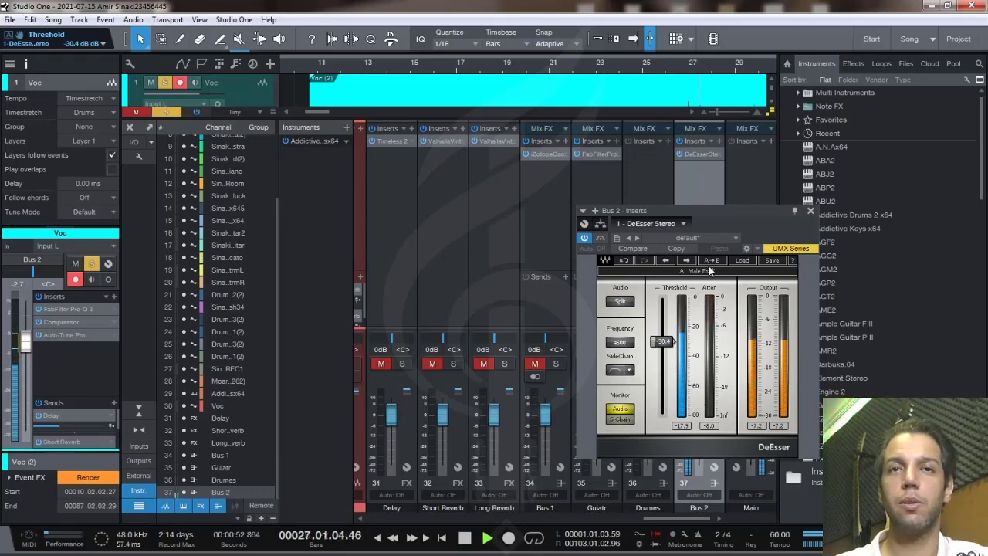
{"action": "key", "text": "space"}
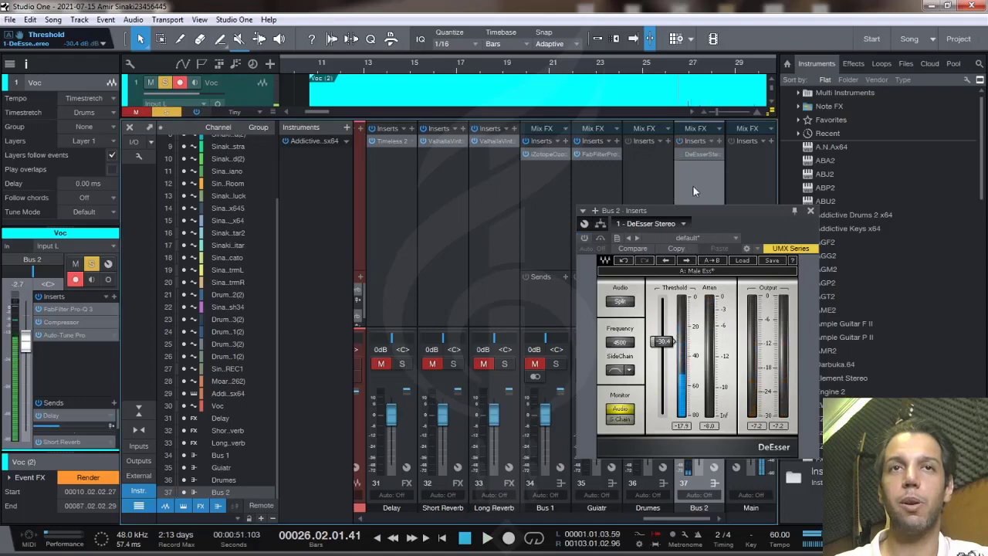
{"action": "key", "text": "space"}
{"action": "key", "text": "space"}
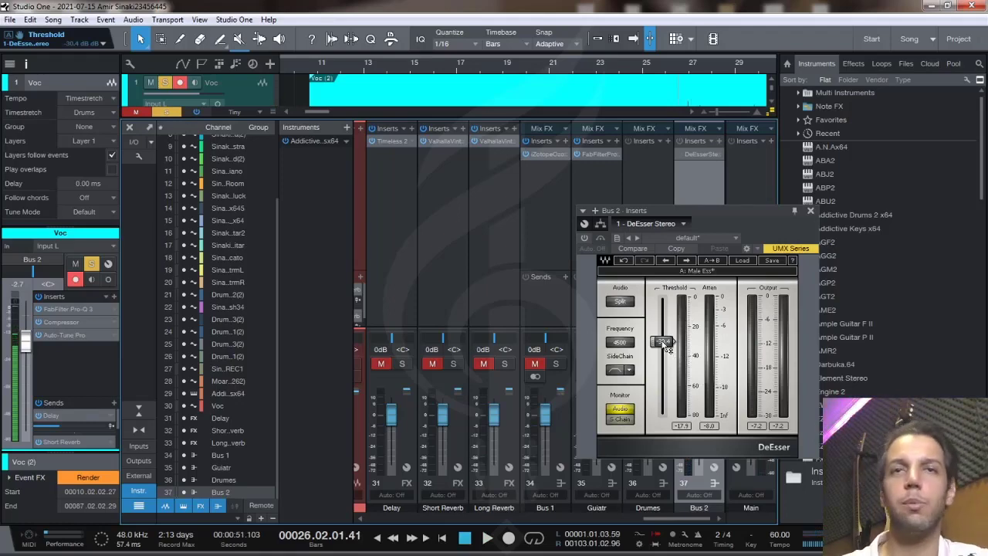
- Close the DeEsser window, turn off solo on Bus 2 and hide the mixing console
{"action": "left_click", "coordinate": [810, 210]}
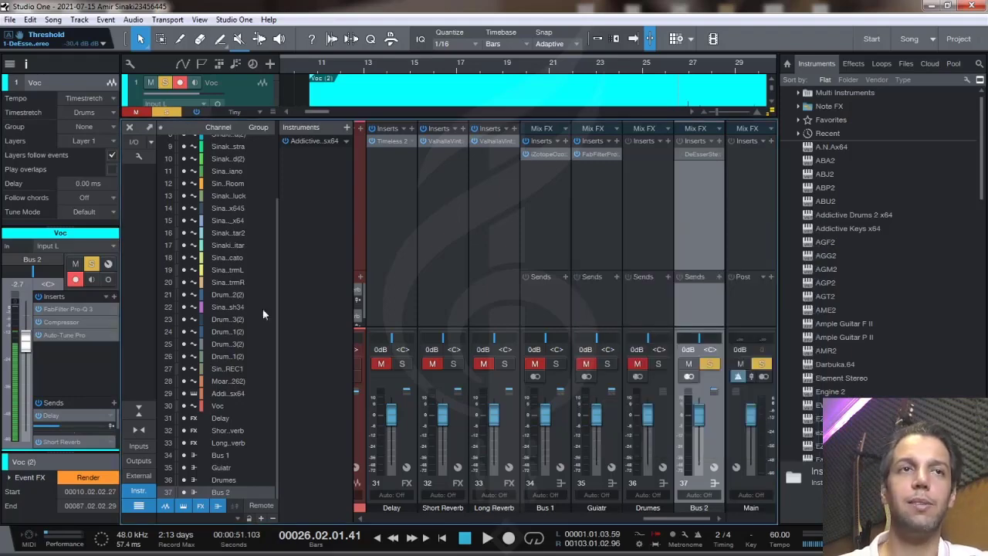
{"action": "left_click", "coordinate": [710, 364]}
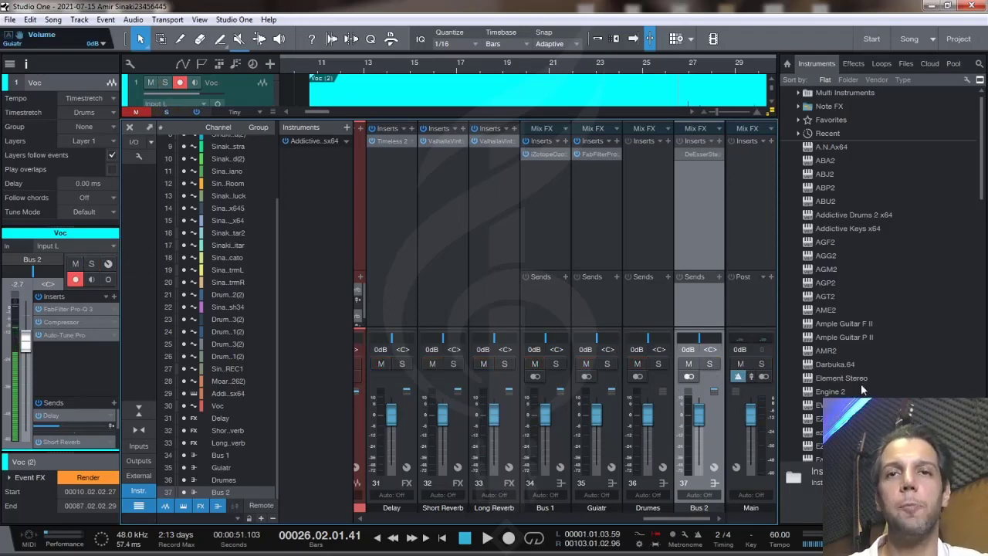
{"action": "key", "text": "F3"}
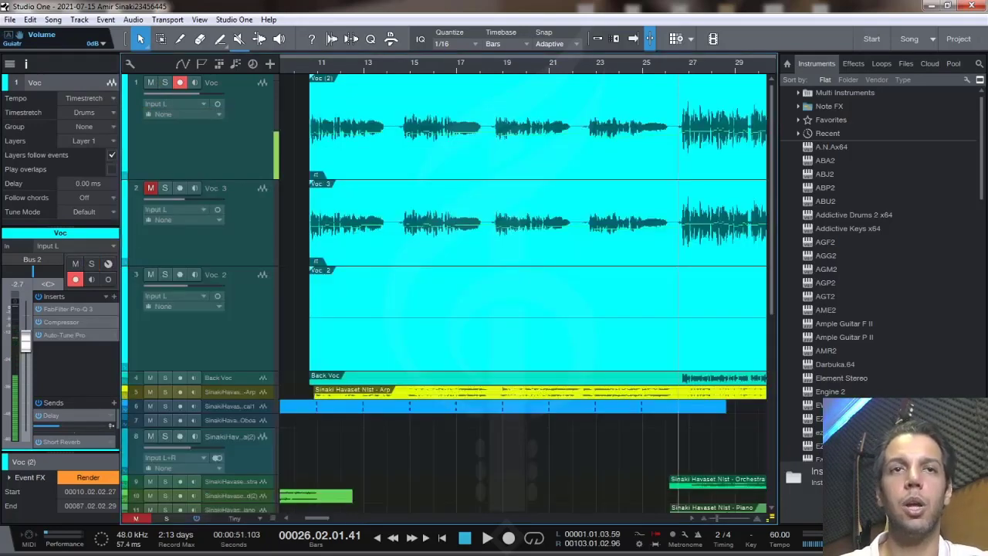
- Add one mono audio track named Test below the last track, with Input L as input and Main as output
{"action": "left_click", "coordinate": [243, 335]}
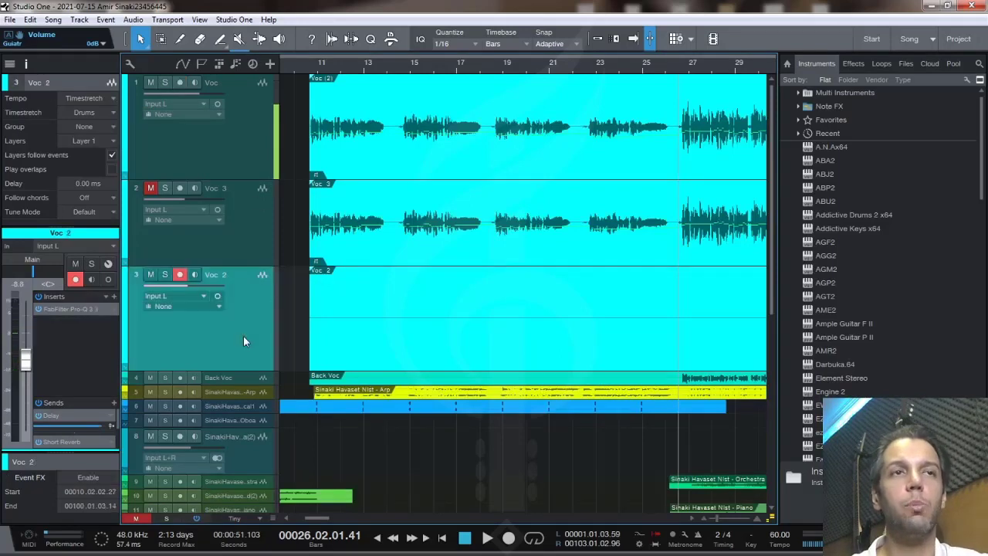
{"action": "left_click", "coordinate": [207, 118]}
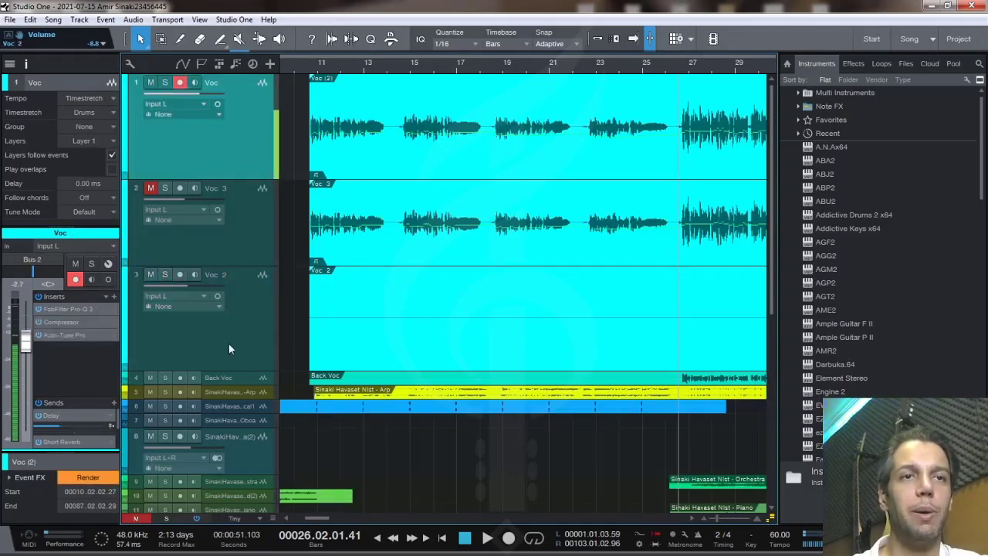
{"action": "scroll", "coordinate": [229, 342], "scroll_direction": "down", "scroll_amount": 5}
{"action": "scroll", "coordinate": [447, 377], "scroll_direction": "down", "scroll_amount": 3}
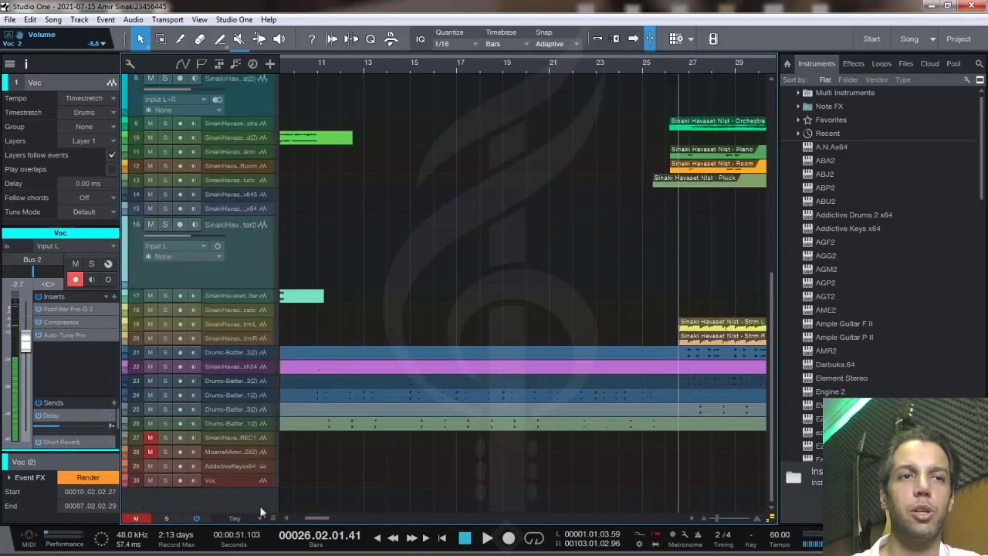
{"action": "left_click", "coordinate": [236, 480]}
{"action": "right_click", "coordinate": [221, 506]}
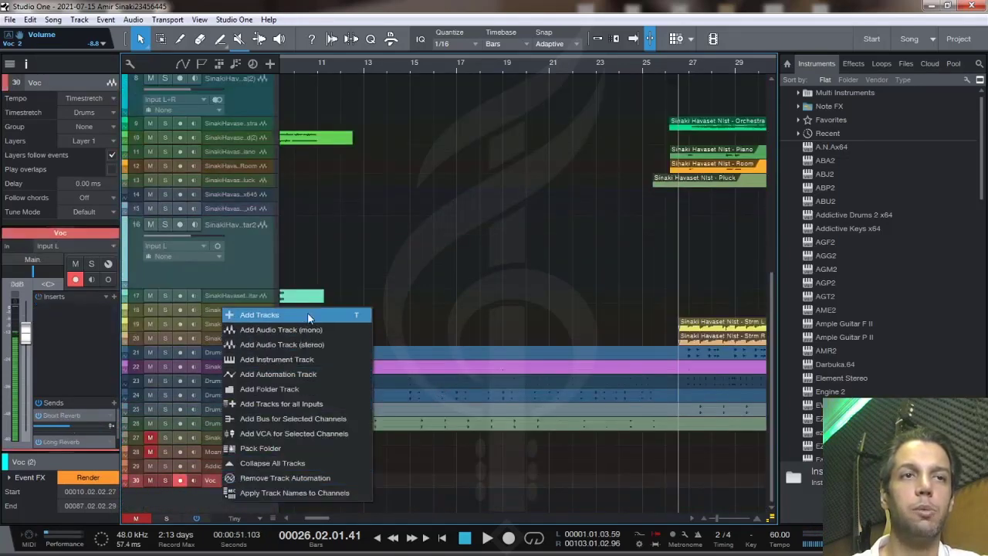
{"action": "left_click", "coordinate": [141, 324]}
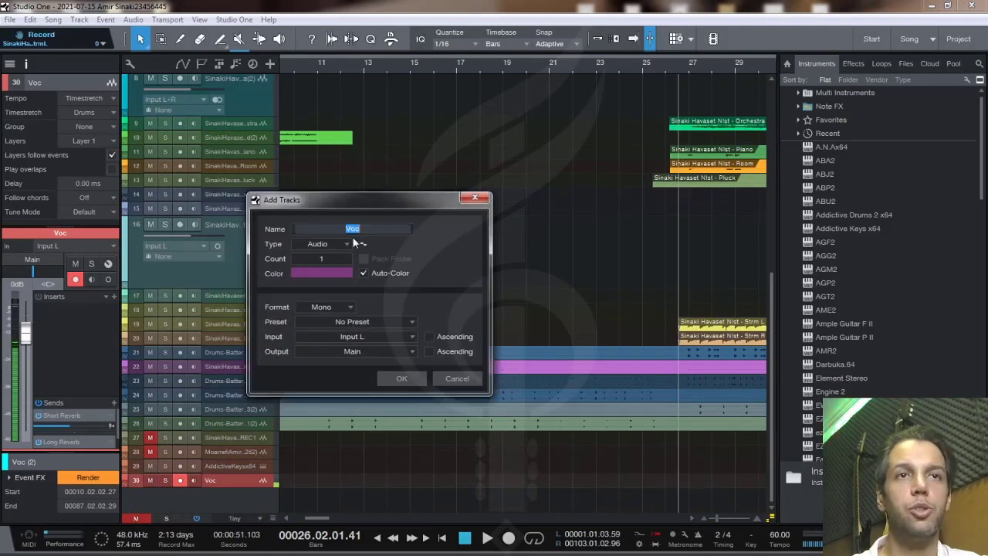
{"action": "type", "text": "Test"}
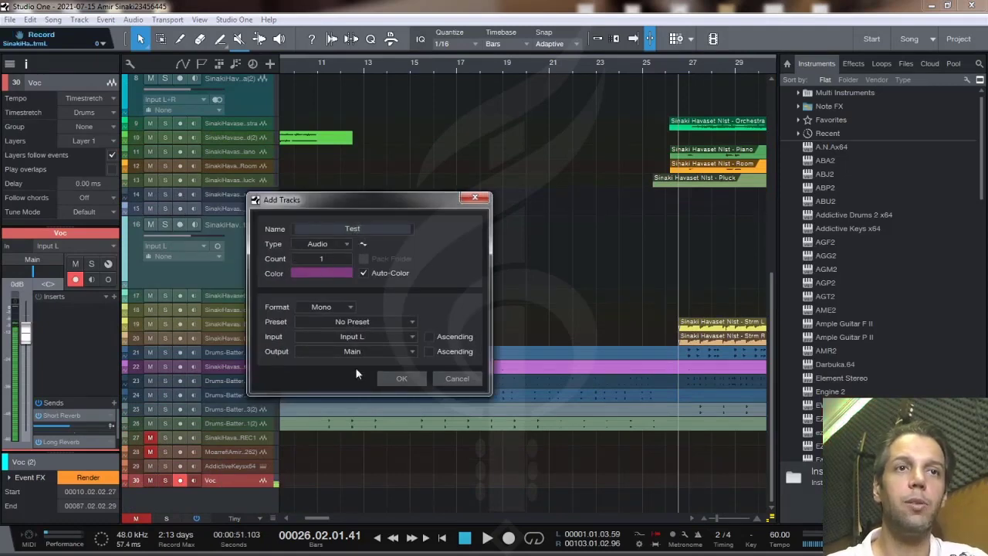
{"action": "left_click", "coordinate": [400, 378]}
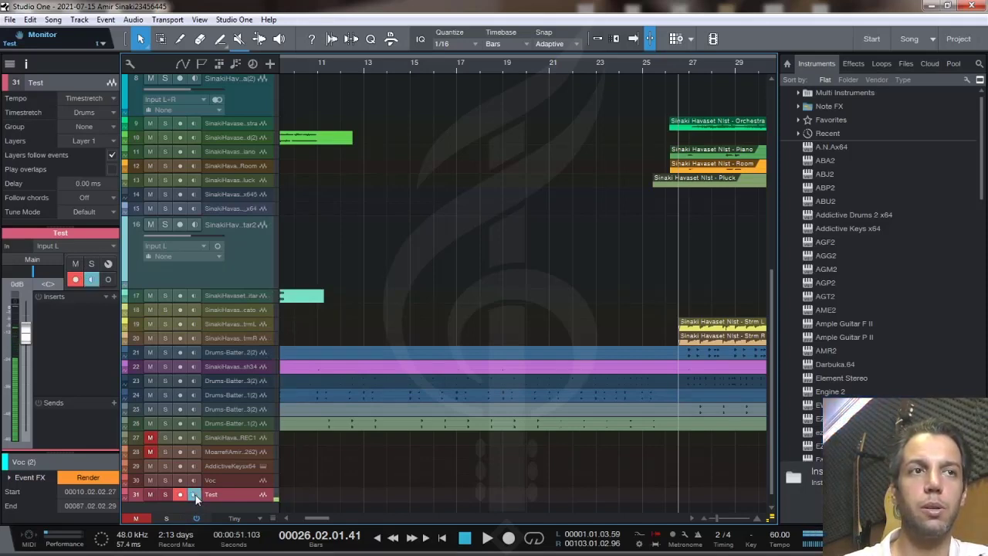
- Turn off input monitoring on the Test track, insert FabFilter Pro-Q 3 on it and move the plug-in window fully into view
{"action": "left_click", "coordinate": [193, 494]}
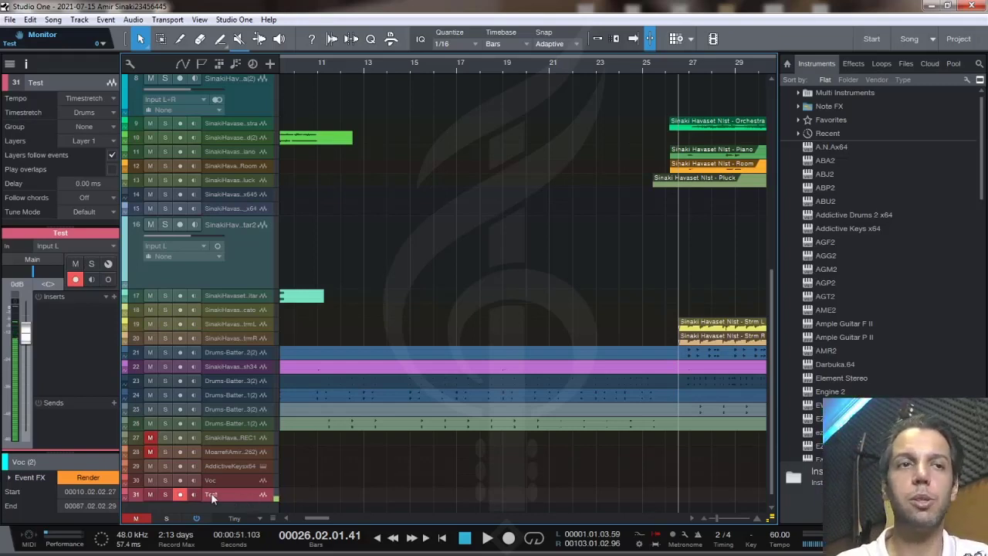
{"action": "left_click", "coordinate": [113, 295]}
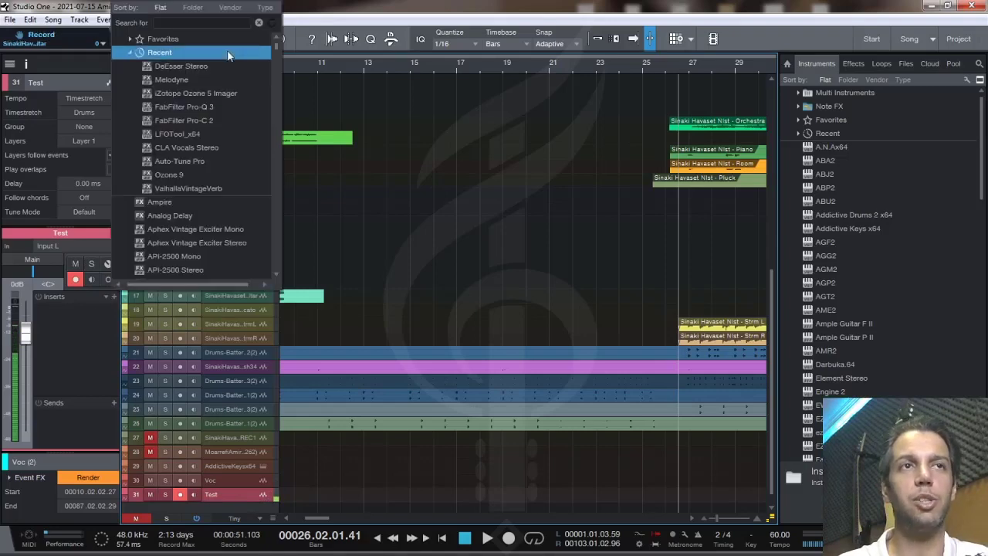
{"action": "left_click", "coordinate": [220, 107]}
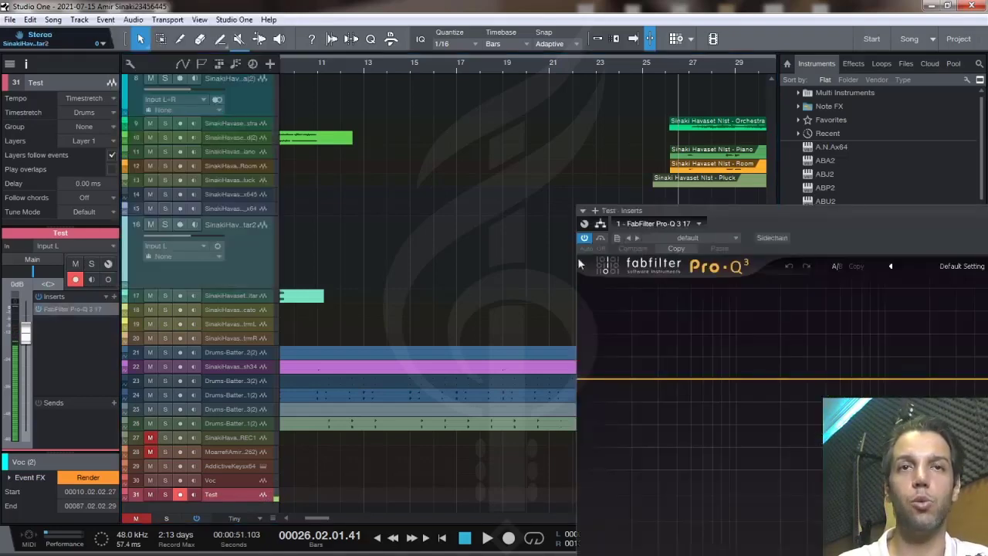
{"action": "left_click_drag", "start_coordinate": [673, 210], "coordinate": [485, 47]}
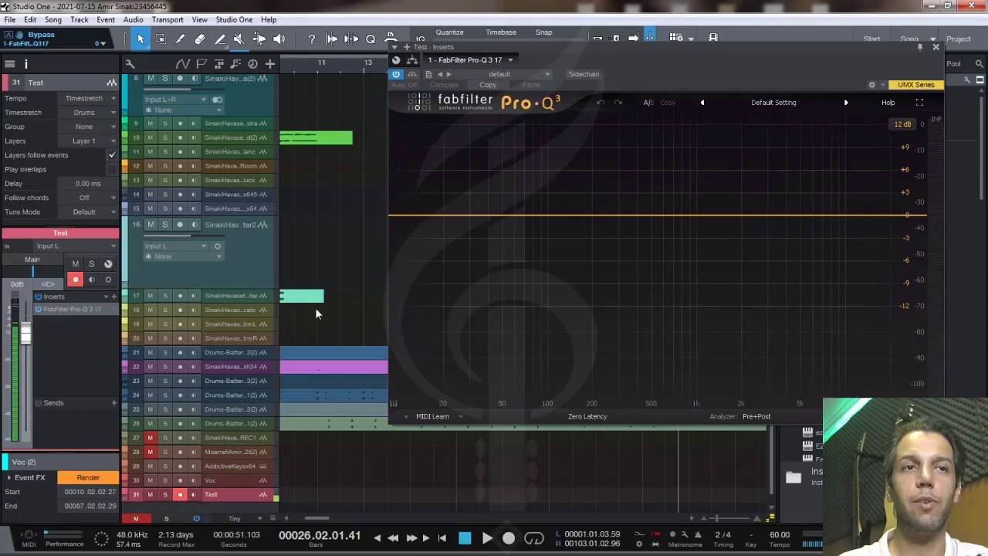
- Enable input monitoring on the Test track and examine the live voice's spectrum in the EQ, toggling monitoring off and on
{"action": "left_click", "coordinate": [193, 497]}
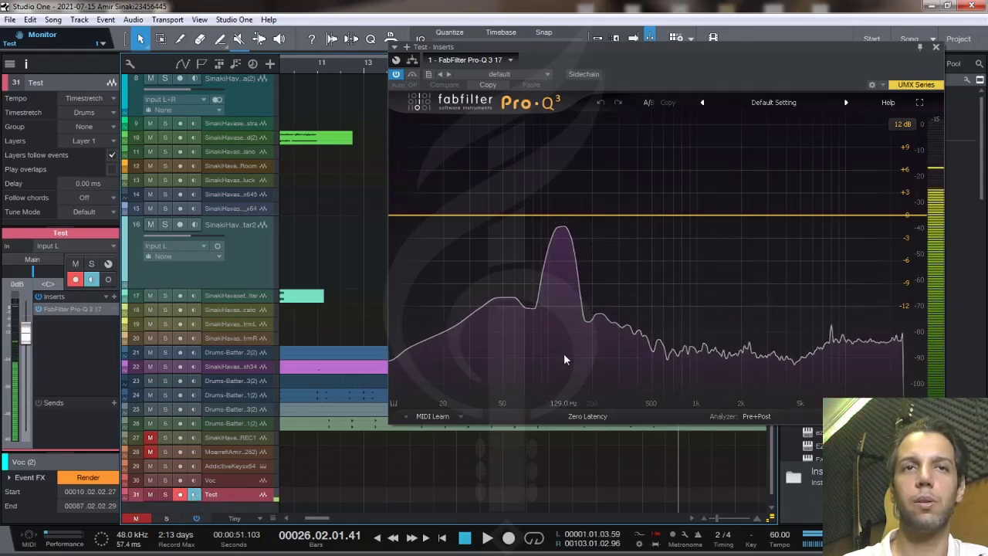
{"action": "mouse_move", "coordinate": [563, 355]}
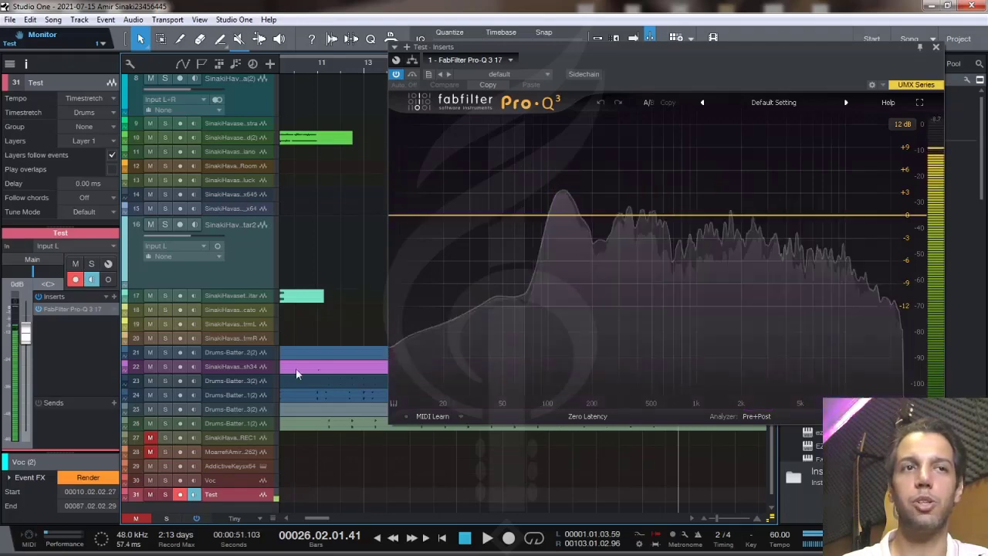
{"action": "left_click", "coordinate": [195, 494]}
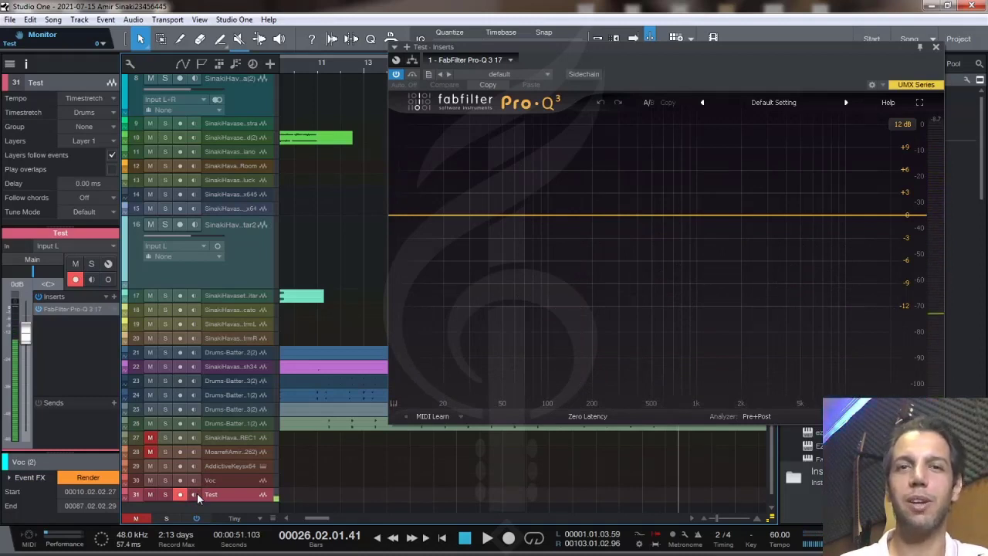
{"action": "left_click", "coordinate": [196, 492]}
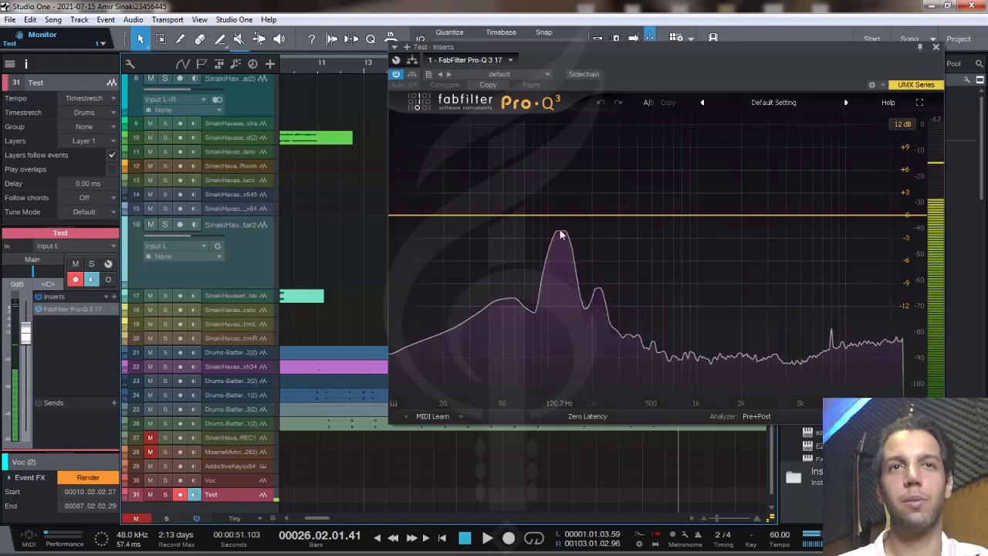
- Cut the voice's peak near 129 Hz by about 6 dB with a narrow bell band, and monitor the Test track
{"action": "mouse_move", "coordinate": [565, 229]}
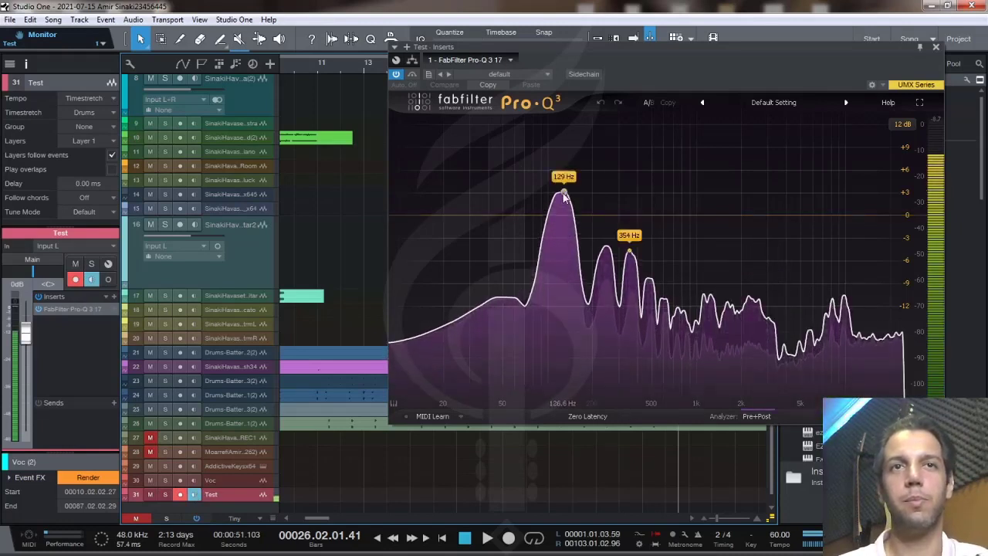
{"action": "mouse_move", "coordinate": [565, 230]}
{"action": "left_mouse_down"}
{"action": "mouse_move", "coordinate": [565, 205]}
{"action": "mouse_move", "coordinate": [565, 215]}
{"action": "left_mouse_up"}
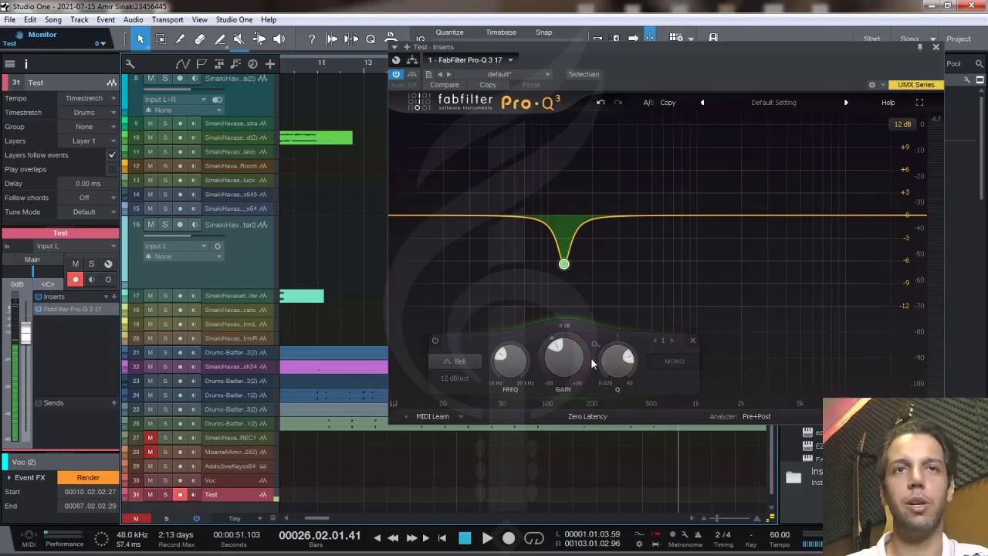
{"action": "left_click", "coordinate": [194, 496]}
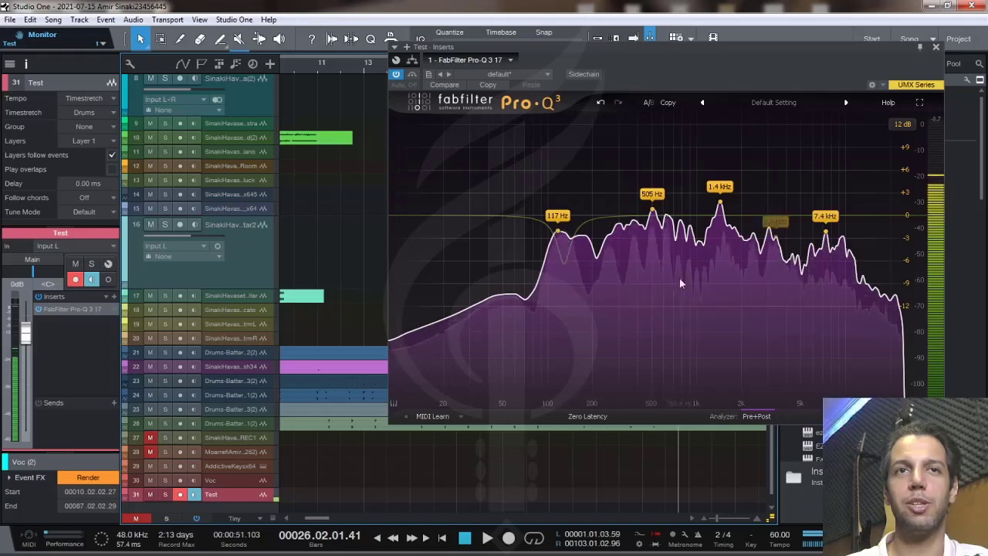
- Raise the low bell band's gain to about 0 dB and delete the band from the EQ
{"action": "left_click", "coordinate": [563, 248]}
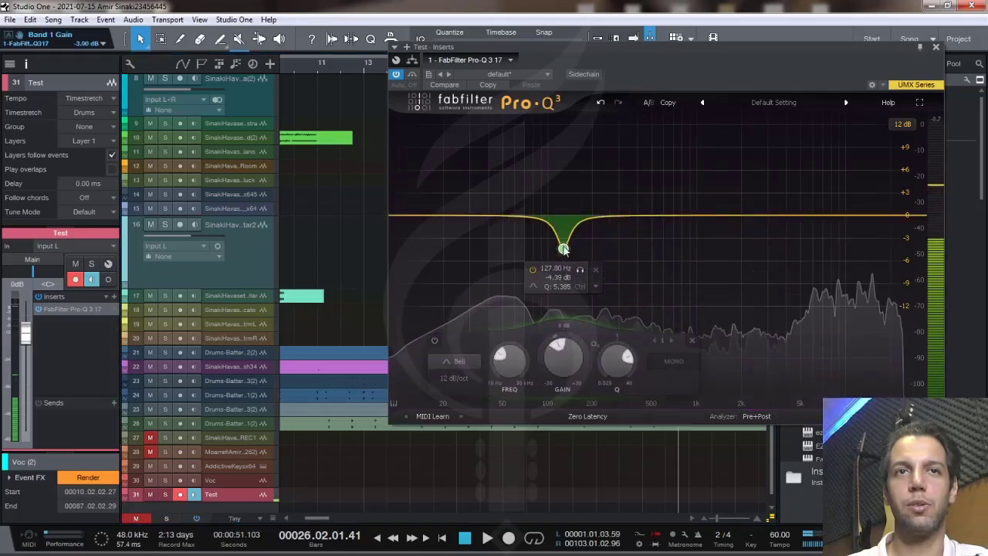
{"action": "left_click_drag", "start_coordinate": [563, 248], "coordinate": [583, 216]}
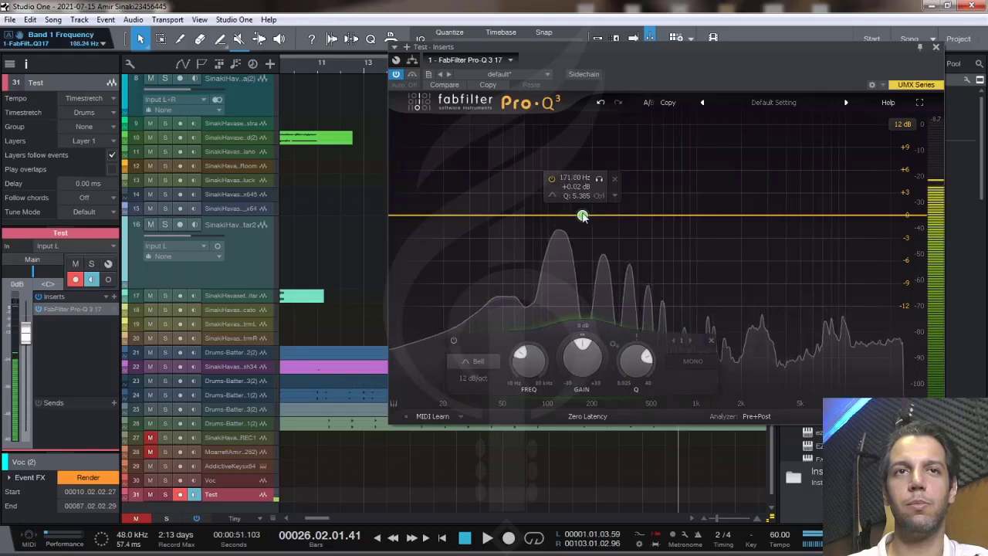
{"action": "right_click", "coordinate": [582, 216]}
{"action": "left_click", "coordinate": [629, 298]}
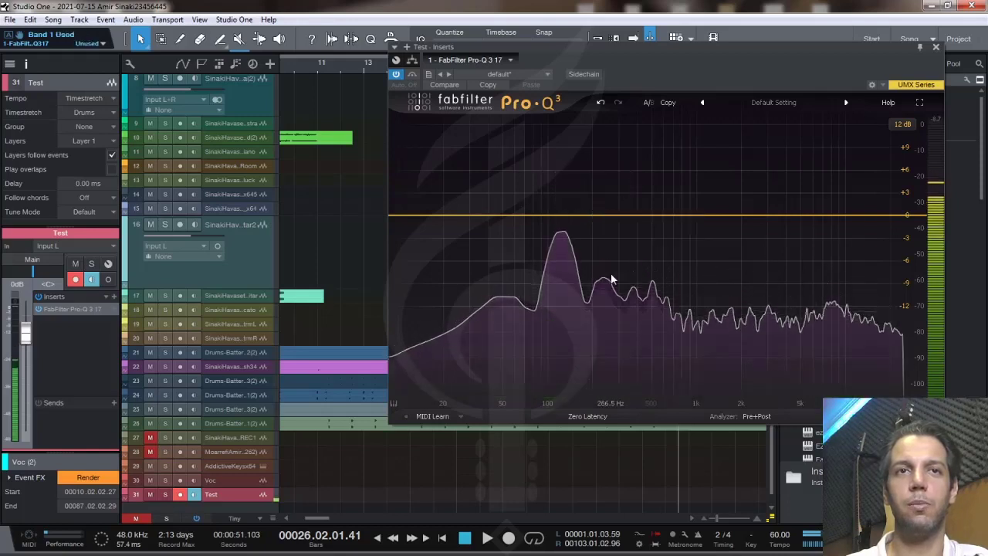
- Add a bell band on the 129 Hz spectrum peak with about 0 dB gain and a dynamic range of -4.77 dB
{"action": "left_click_drag", "start_coordinate": [611, 278], "coordinate": [611, 280]}
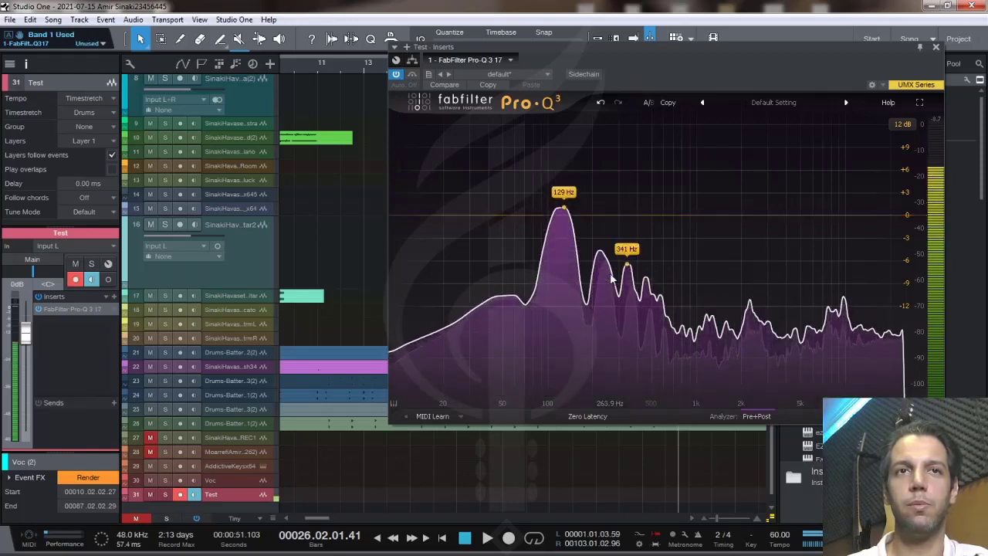
{"action": "left_click", "coordinate": [564, 206]}
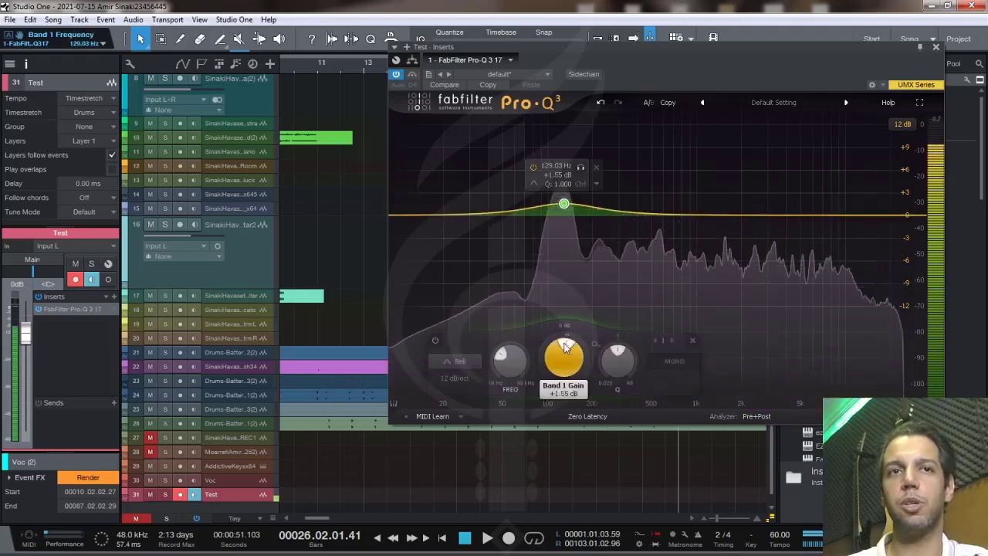
{"action": "left_click_drag", "start_coordinate": [564, 348], "coordinate": [563, 345]}
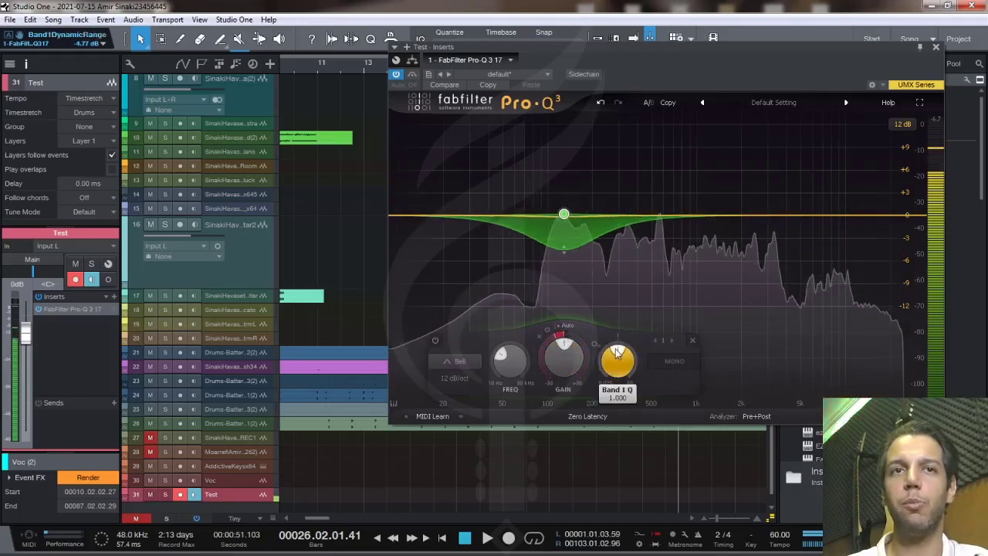
- Narrow the 129 Hz dynamic band by setting its Q to 10.76
{"action": "scroll", "coordinate": [616, 352], "scroll_direction": "up", "scroll_amount": 10}
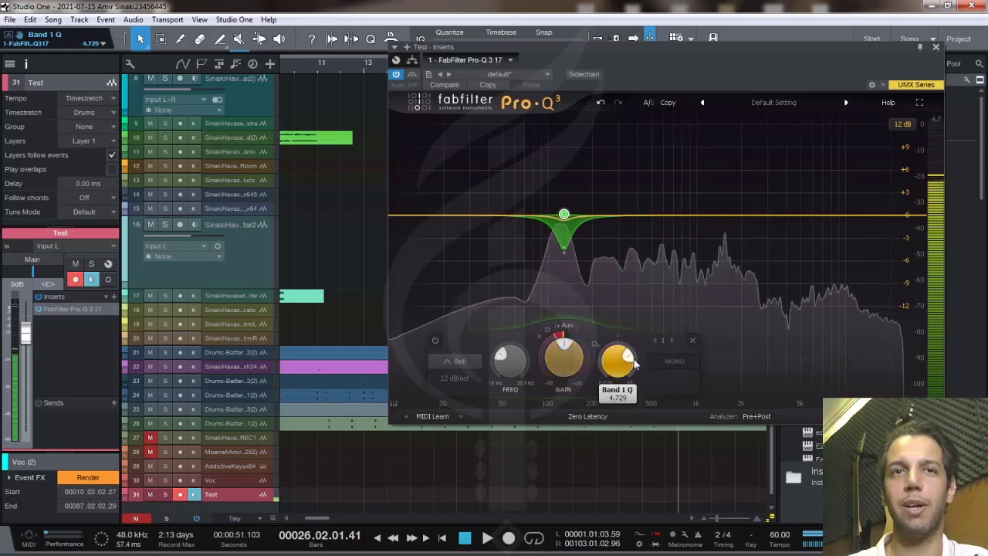
{"action": "scroll", "coordinate": [629, 361], "scroll_direction": "up", "scroll_amount": 6}
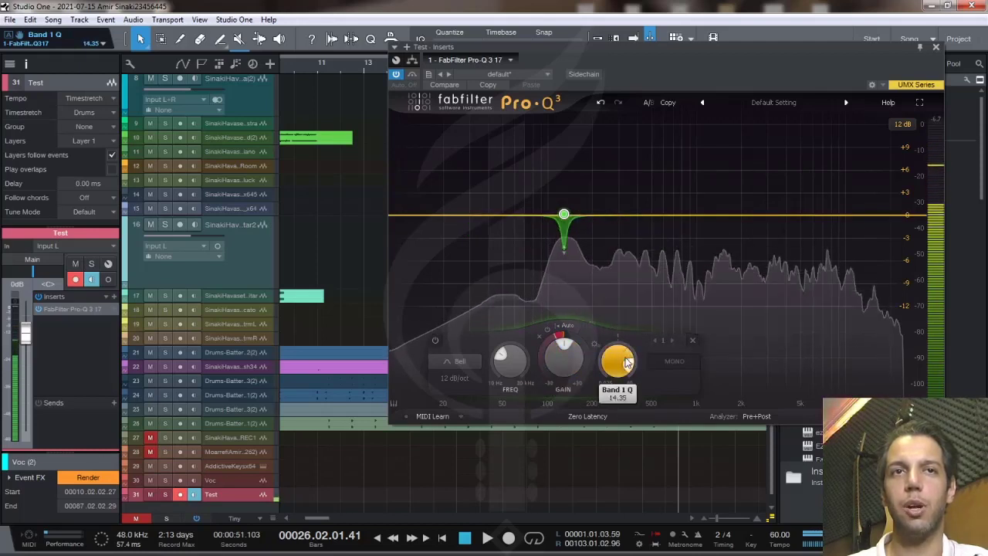
{"action": "scroll", "coordinate": [564, 348], "scroll_direction": "down", "scroll_amount": 2}
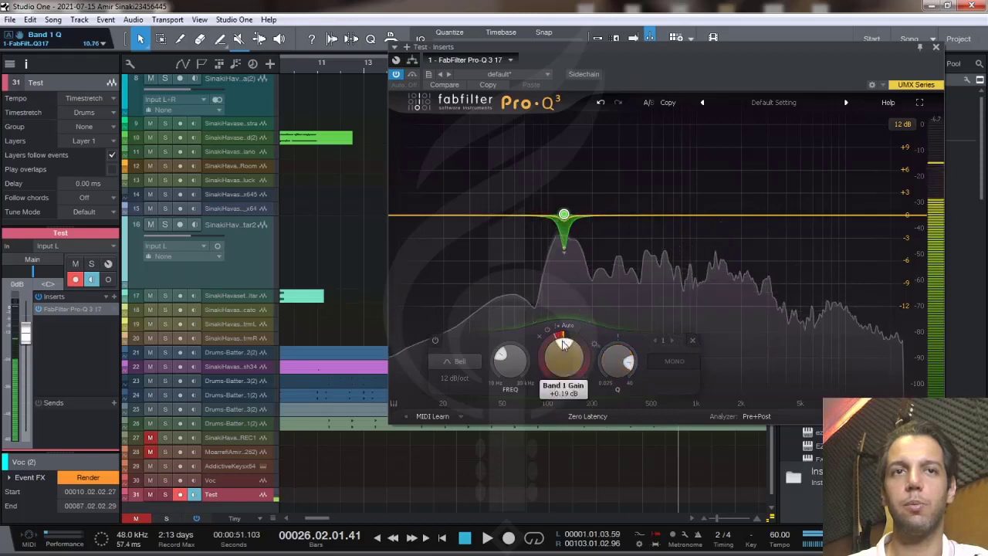
- Set the 129 Hz band's gain to -1.90 dB and its dynamic range to -10.06 dB
{"action": "scroll", "coordinate": [565, 347], "scroll_direction": "down", "scroll_amount": 8}
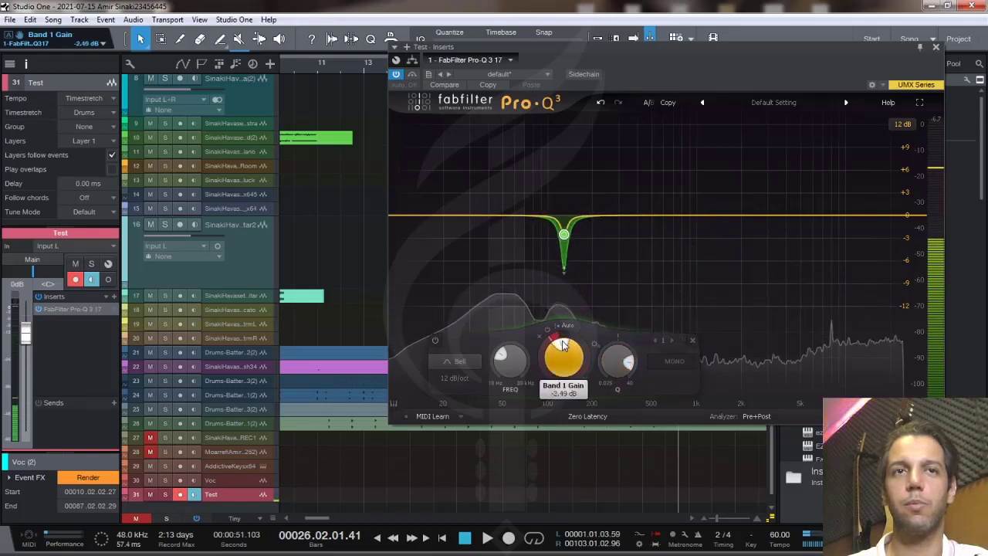
{"action": "scroll", "coordinate": [561, 342], "scroll_direction": "down", "scroll_amount": 10}
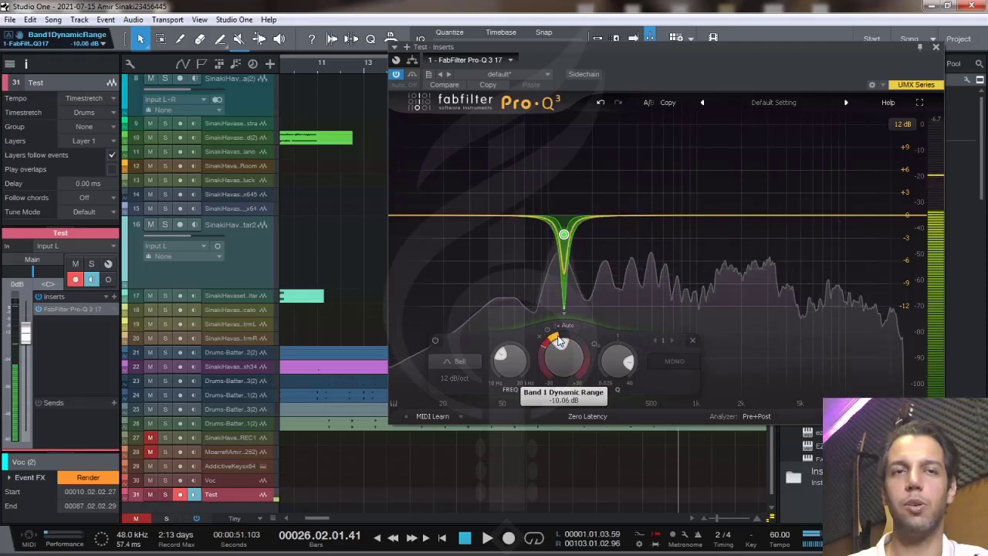
{"action": "scroll", "coordinate": [565, 349], "scroll_direction": "up", "scroll_amount": 4}
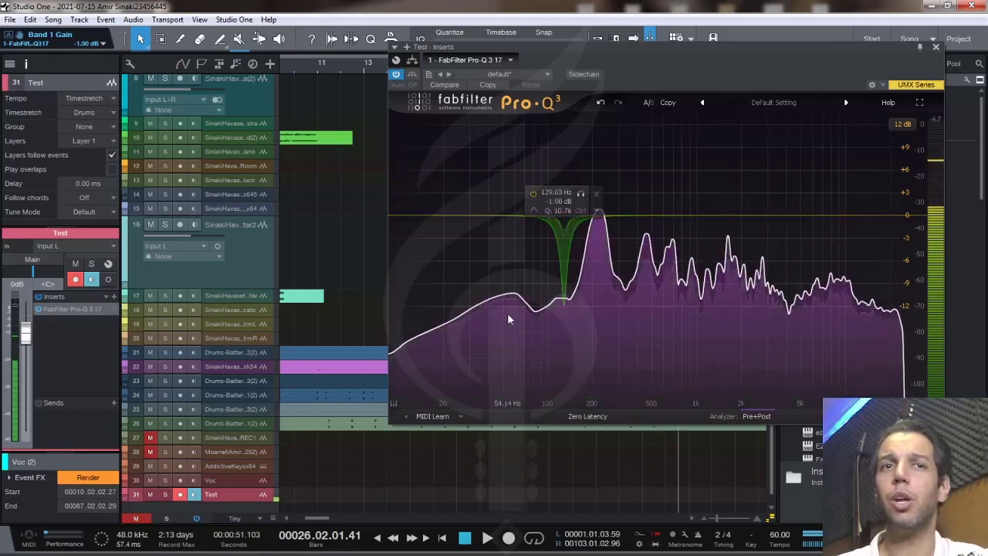
- Add a narrow bell cut on the spectrum peak near 224 Hz with a dynamic range of -3.86 dB
{"action": "mouse_move", "coordinate": [573, 333]}
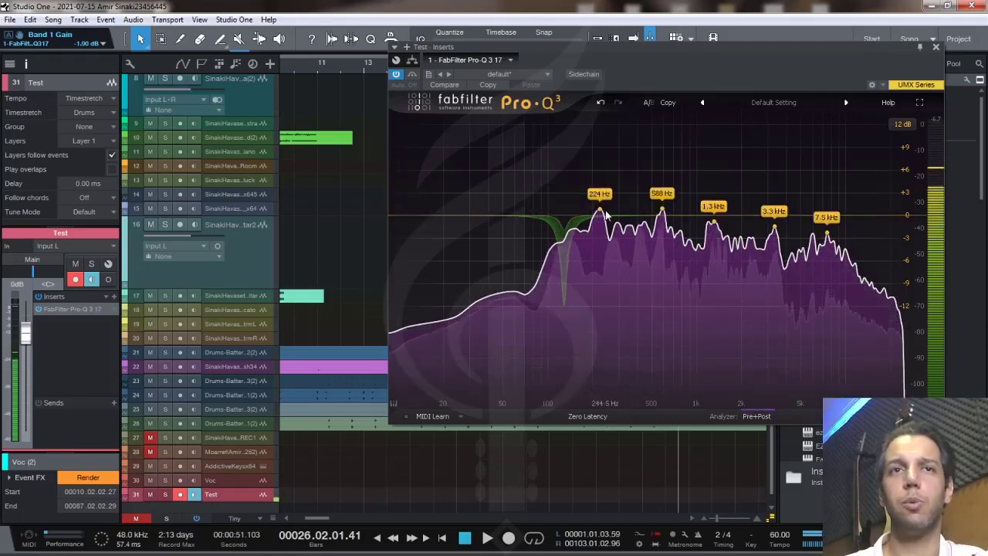
{"action": "mouse_move", "coordinate": [600, 213]}
{"action": "left_mouse_down"}
{"action": "mouse_move", "coordinate": [601, 196]}
{"action": "mouse_move", "coordinate": [601, 212]}
{"action": "left_mouse_up"}
{"action": "left_click_drag", "start_coordinate": [588, 337], "coordinate": [592, 340]}
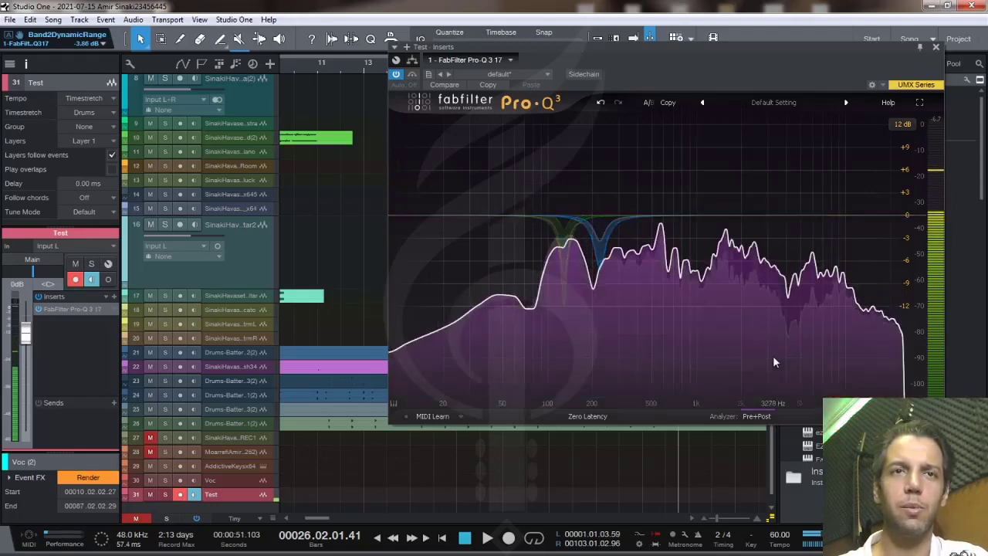
- Add a third bell band in the low end at about 0 dB gain and set its frequency to 50 Hz
{"action": "mouse_move", "coordinate": [772, 355]}
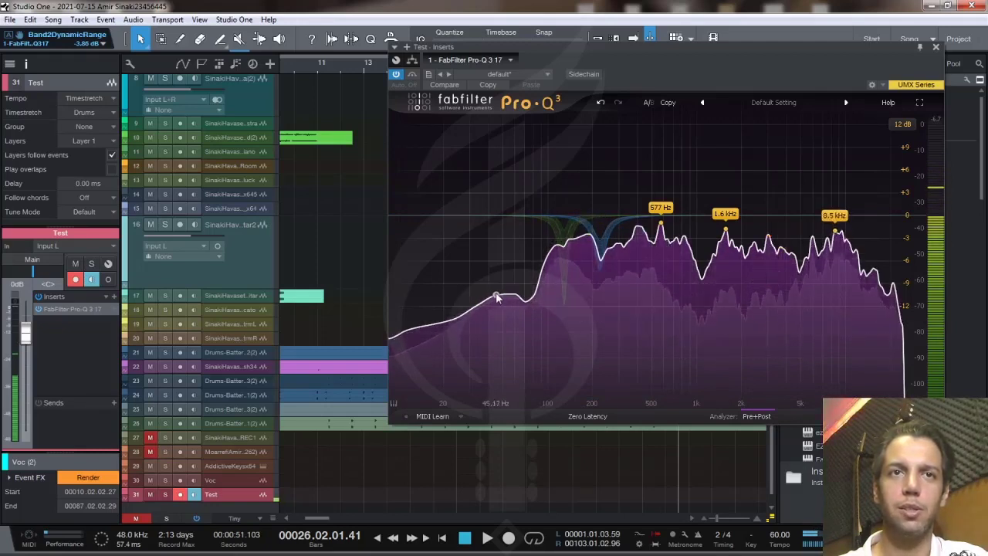
{"action": "left_click_drag", "start_coordinate": [496, 298], "coordinate": [489, 214]}
{"action": "double_click", "coordinate": [481, 177]}
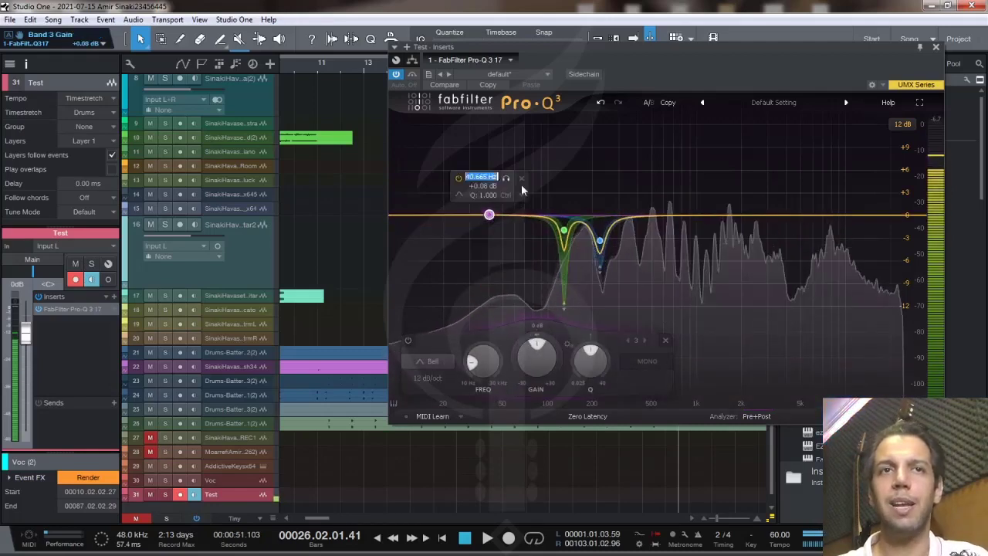
{"action": "type", "text": "50"}
{"action": "key", "text": "Return"}
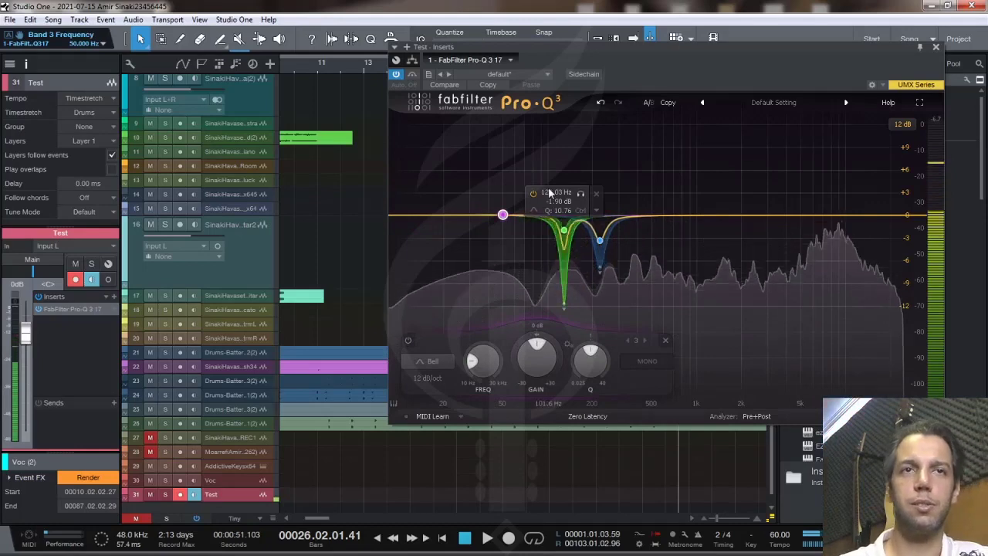
- Add a fourth bell band at 0 dB gain beside the 50 Hz band and set its frequency to 60 Hz
{"action": "left_click", "coordinate": [517, 215]}
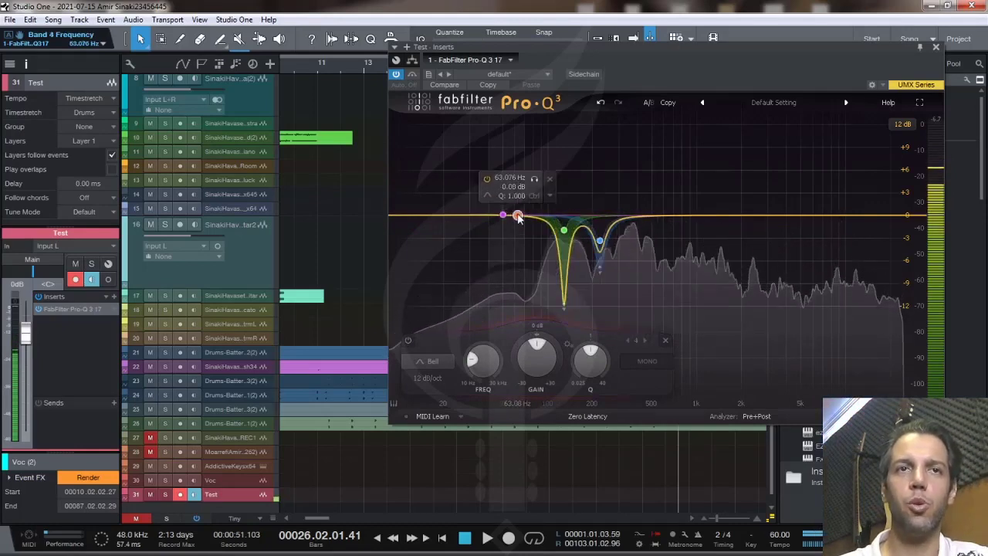
{"action": "double_click", "coordinate": [507, 178]}
{"action": "type", "text": "60"}
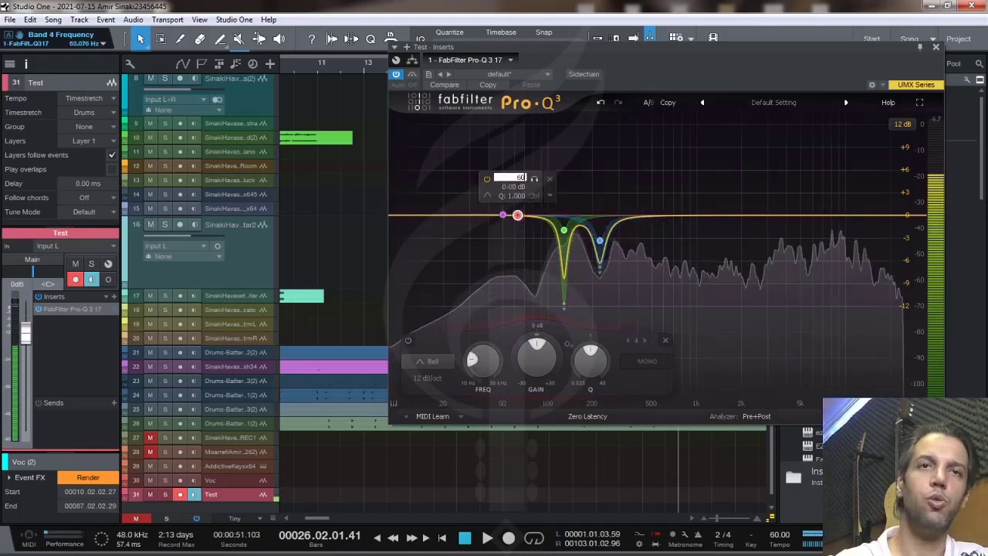
{"action": "key", "text": "Return"}
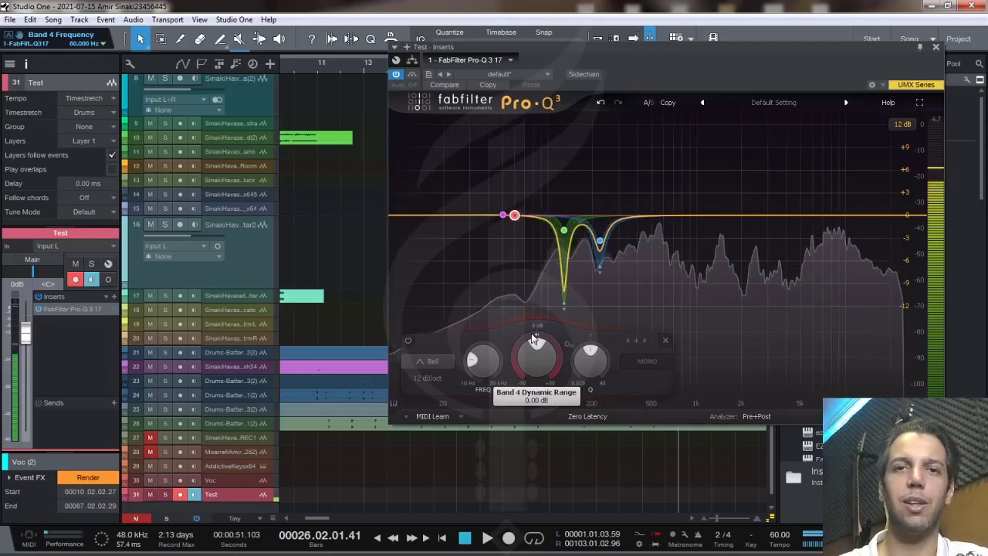
- Set the 60 Hz band's Q to 40 and its dynamic range to -29.23 dB
{"action": "mouse_move", "coordinate": [515, 218]}
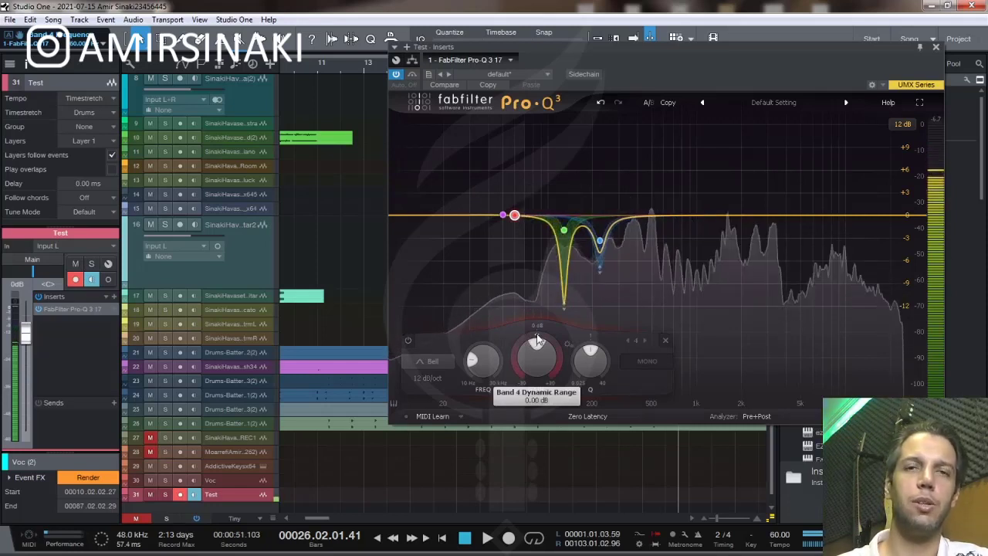
{"action": "mouse_move", "coordinate": [516, 218]}
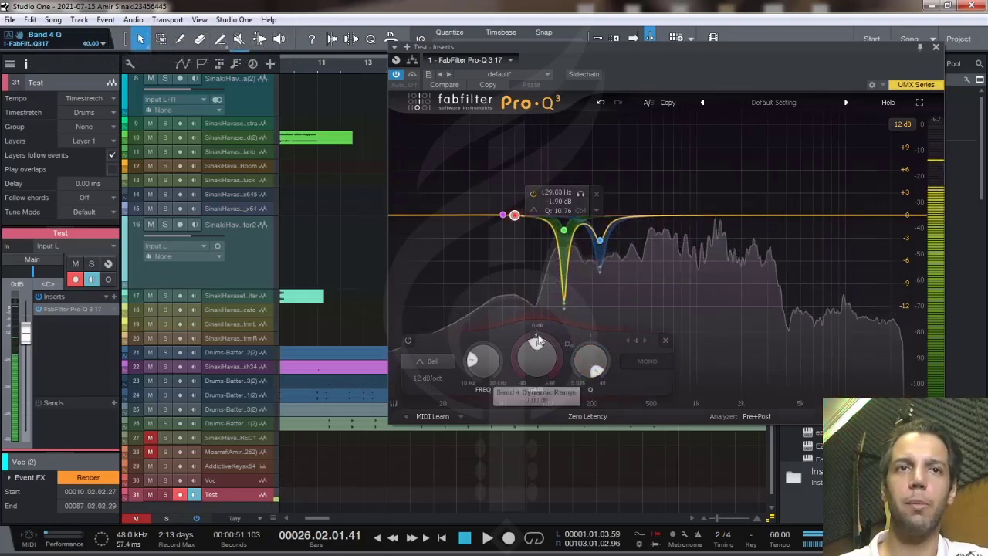
{"action": "left_click_drag", "start_coordinate": [538, 349], "coordinate": [536, 328]}
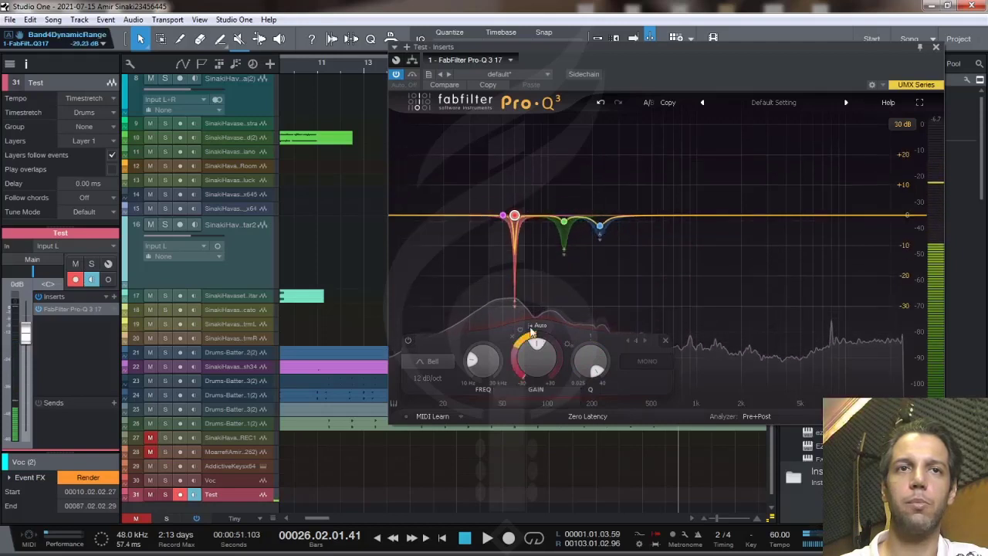
- Set the 50 Hz band's Q to 40 and its dynamic range to -30 dB
{"action": "left_click", "coordinate": [504, 216]}
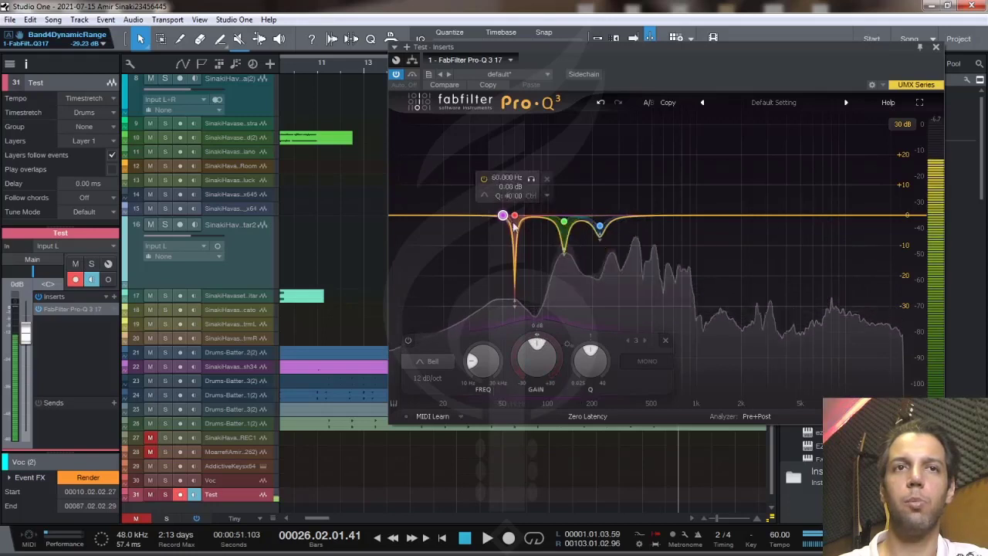
{"action": "mouse_move", "coordinate": [575, 361]}
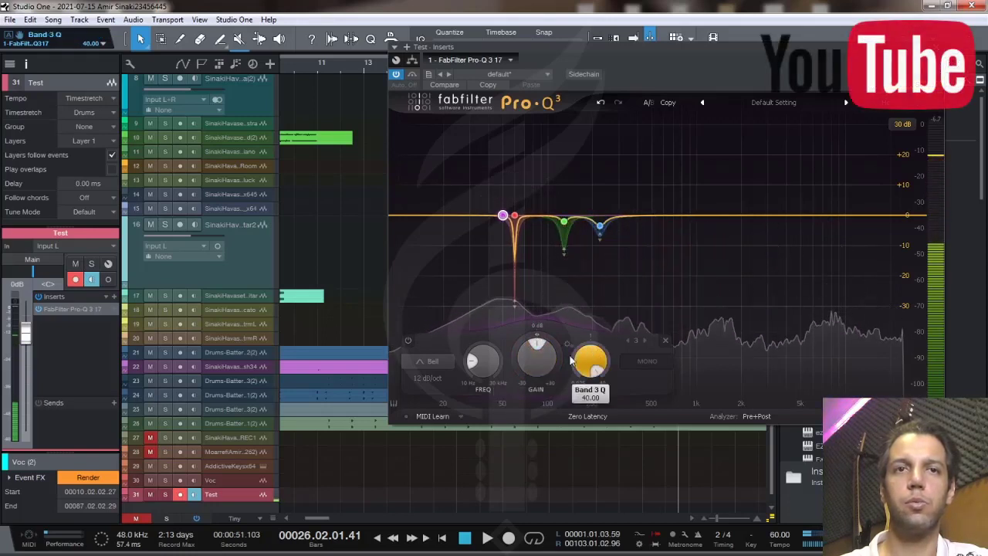
{"action": "left_click_drag", "start_coordinate": [535, 342], "coordinate": [538, 340]}
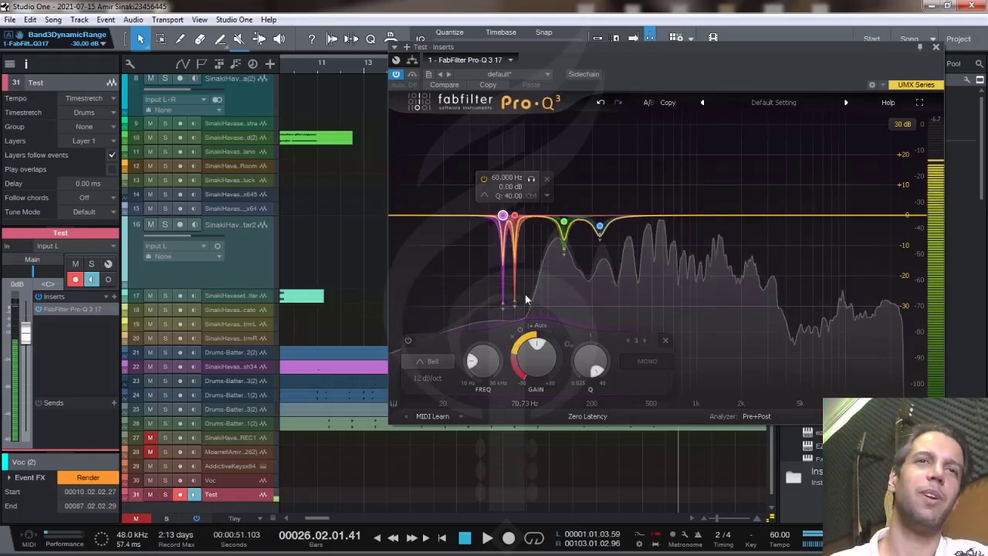
- Add a 72 dB/oct high cut at 21688 Hz and a bell band at 7377.3 Hz with a dynamic range of -19.95 dB
{"action": "left_click", "coordinate": [906, 217]}
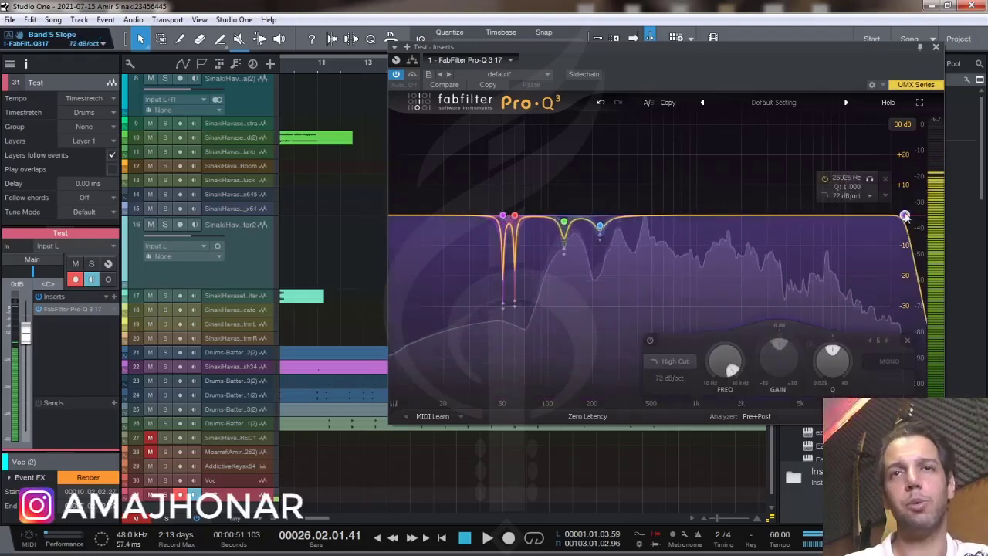
{"action": "mouse_move", "coordinate": [906, 217]}
{"action": "left_mouse_down"}
{"action": "mouse_move", "coordinate": [849, 219]}
{"action": "mouse_move", "coordinate": [895, 217]}
{"action": "left_mouse_up"}
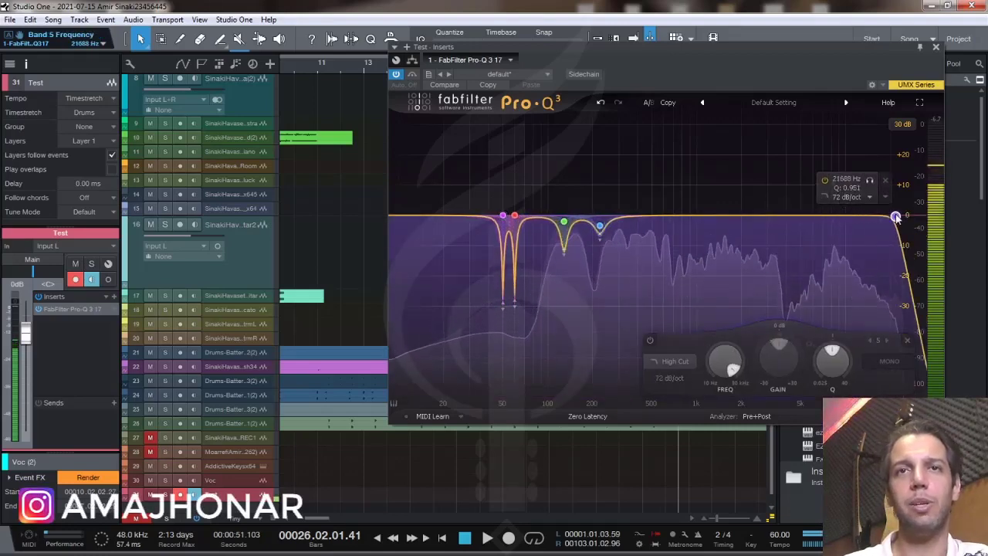
{"action": "left_click", "coordinate": [826, 217]}
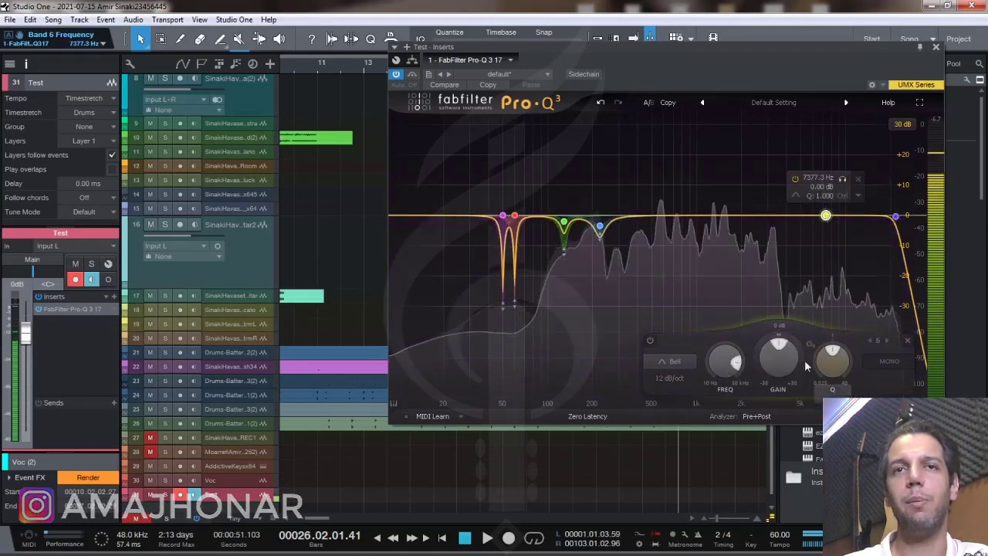
{"action": "left_click_drag", "start_coordinate": [782, 328], "coordinate": [781, 342]}
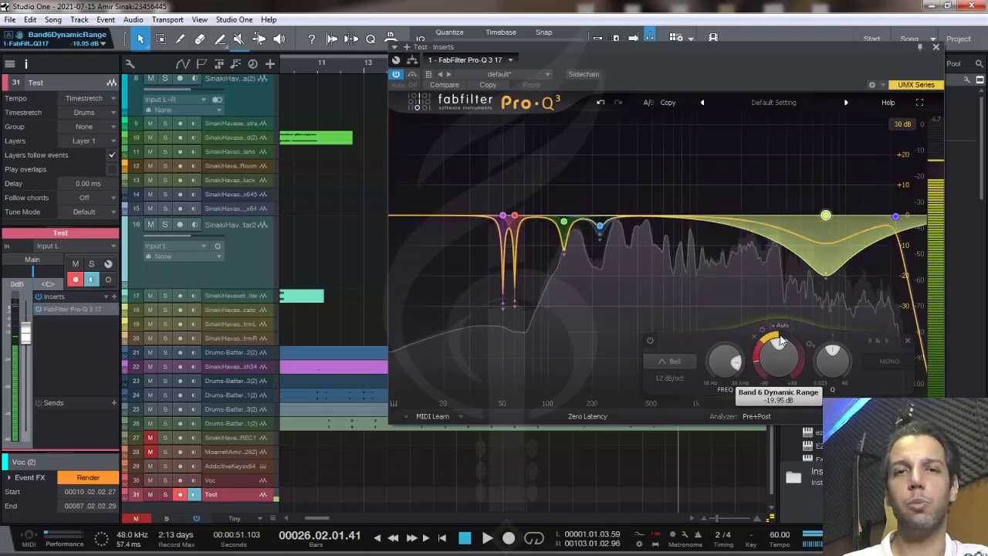
{"action": "mouse_move", "coordinate": [826, 217]}
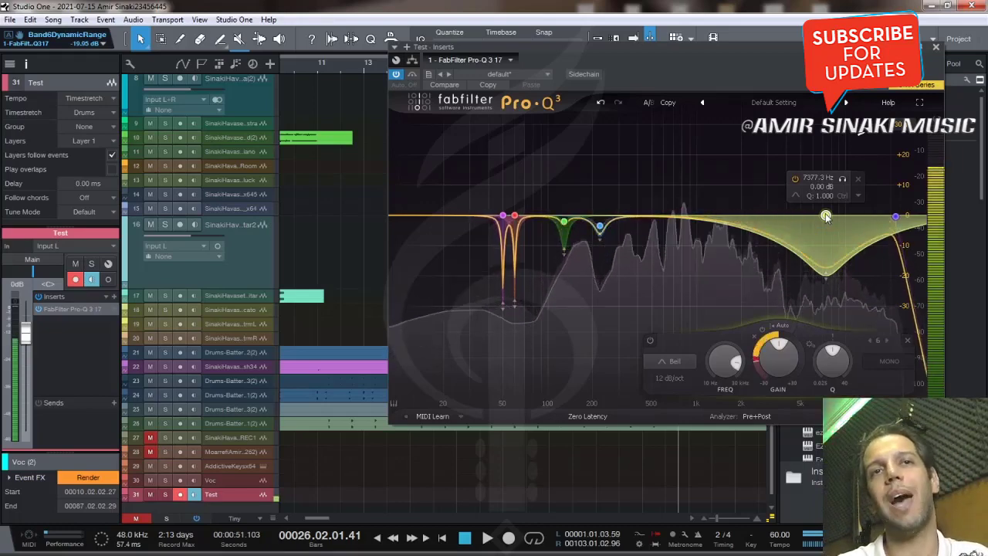
- Grab spectrum peaks to add a bell band around 700 Hz near 0 dB and a narrow -11.60 dB cut at 7448.1 Hz
{"action": "left_click", "coordinate": [604, 333]}
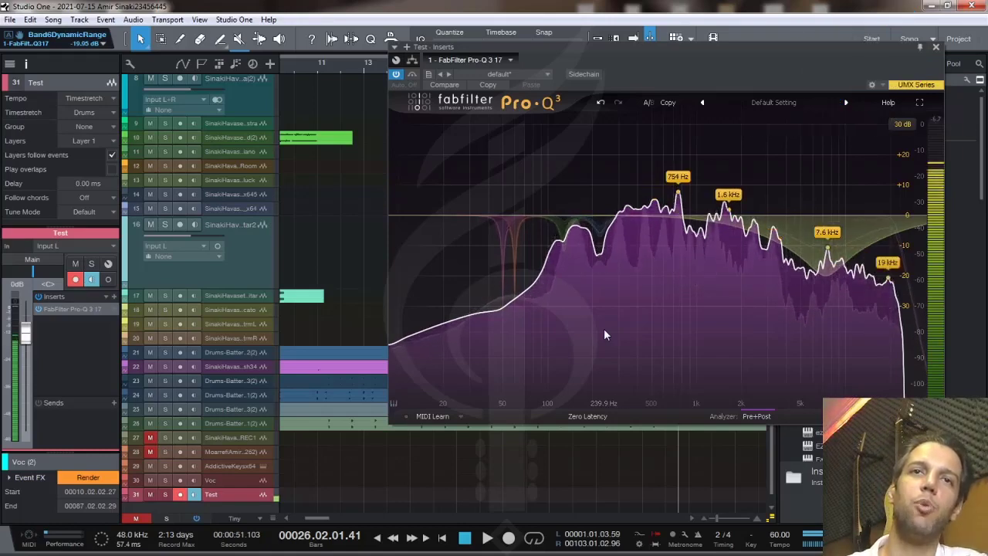
{"action": "left_click_drag", "start_coordinate": [678, 196], "coordinate": [678, 218]}
{"action": "left_click_drag", "start_coordinate": [692, 178], "coordinate": [688, 180]}
{"action": "left_click_drag", "start_coordinate": [654, 307], "coordinate": [653, 306]}
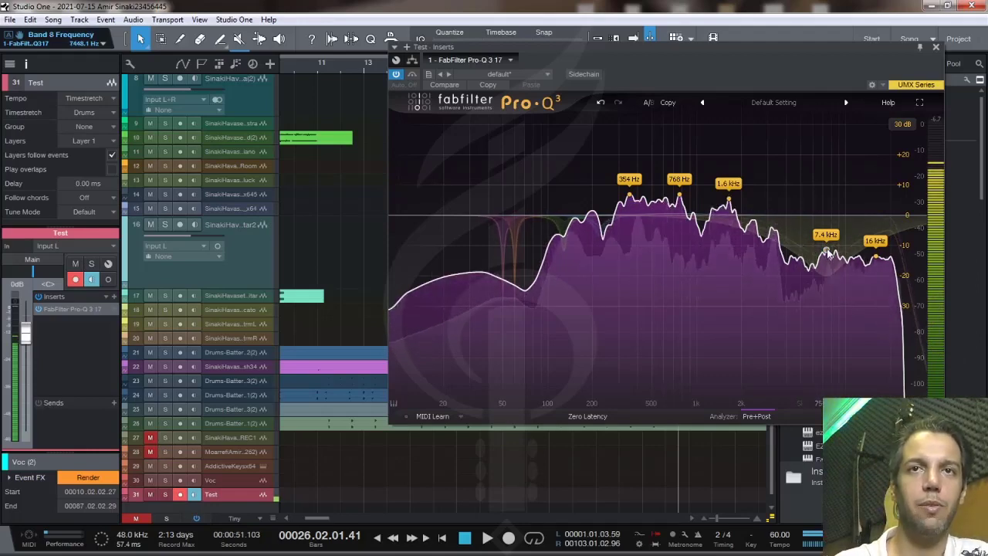
{"action": "mouse_move", "coordinate": [825, 255]}
{"action": "left_mouse_down"}
{"action": "mouse_move", "coordinate": [826, 222]}
{"action": "mouse_move", "coordinate": [834, 291]}
{"action": "mouse_move", "coordinate": [827, 199]}
{"action": "mouse_move", "coordinate": [826, 252]}
{"action": "left_mouse_up"}
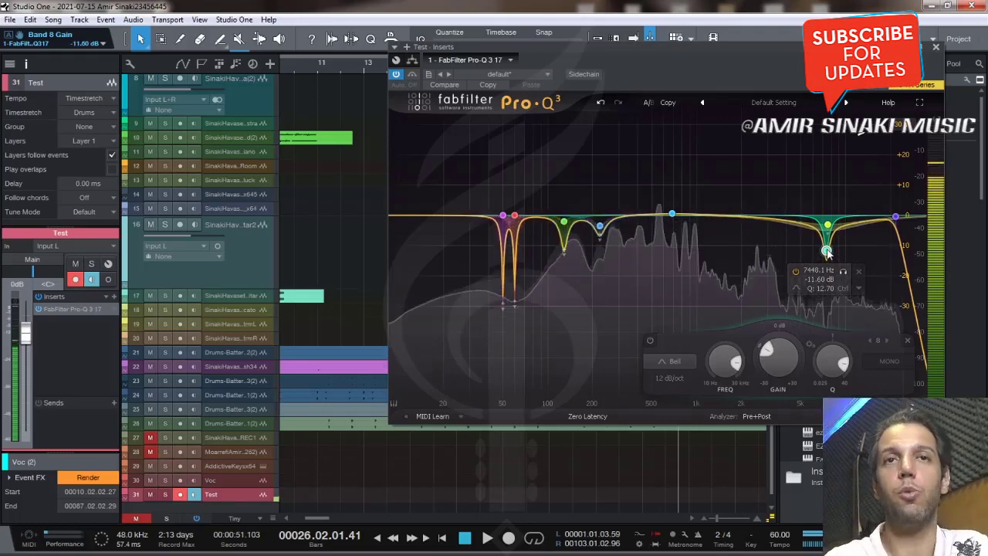
- Add a 30 dB/oct low cut at 279.50 Hz and turn off input monitoring on the Test track
{"action": "left_click_drag", "start_coordinate": [415, 219], "coordinate": [615, 219]}
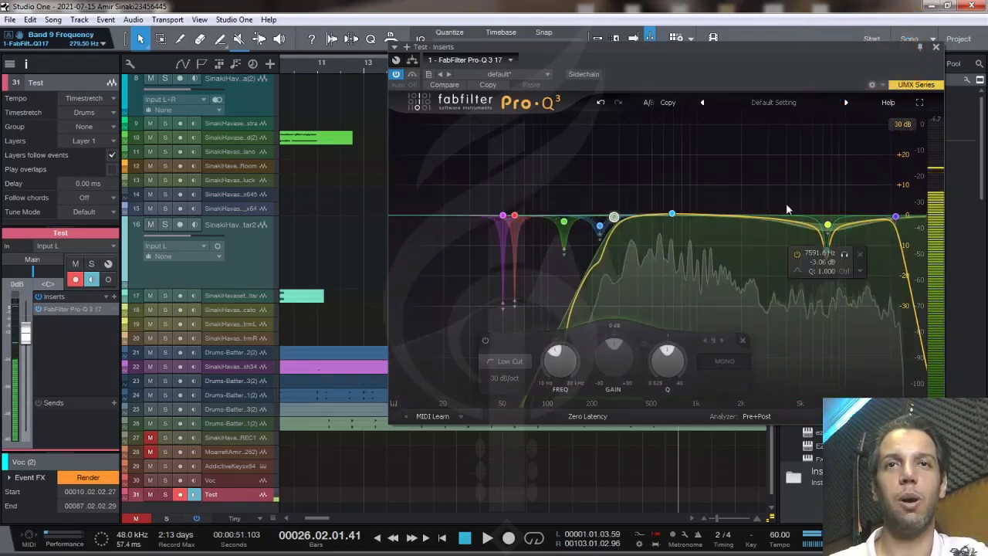
{"action": "left_click", "coordinate": [193, 494]}
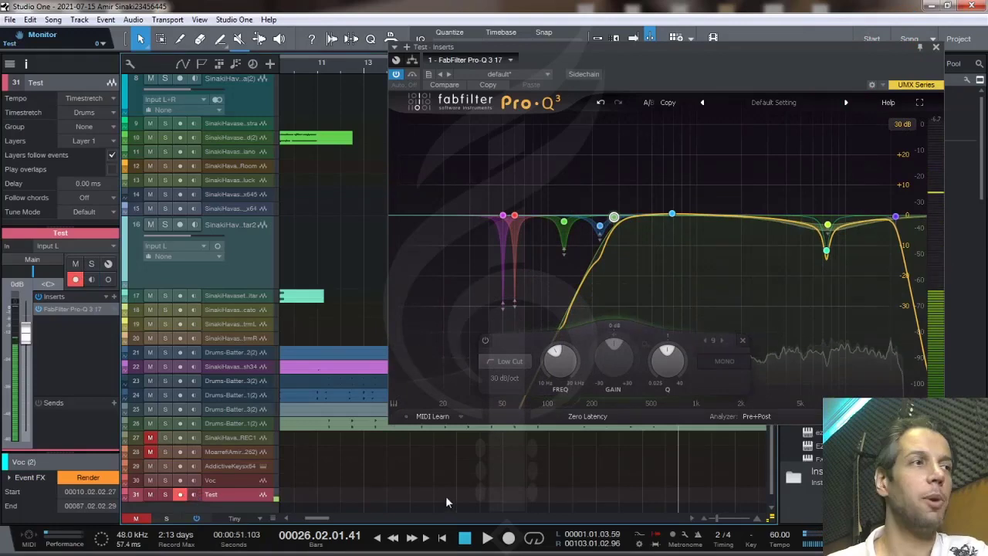